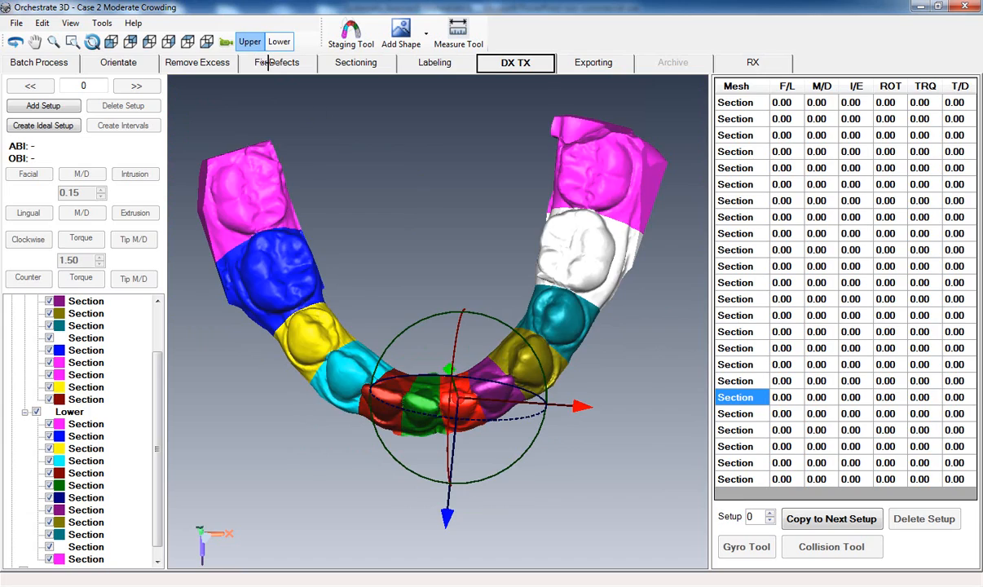
Create an ideal setup for the case with both arches in a frontal view.
middle_click_drag(438, 243, 448, 277)
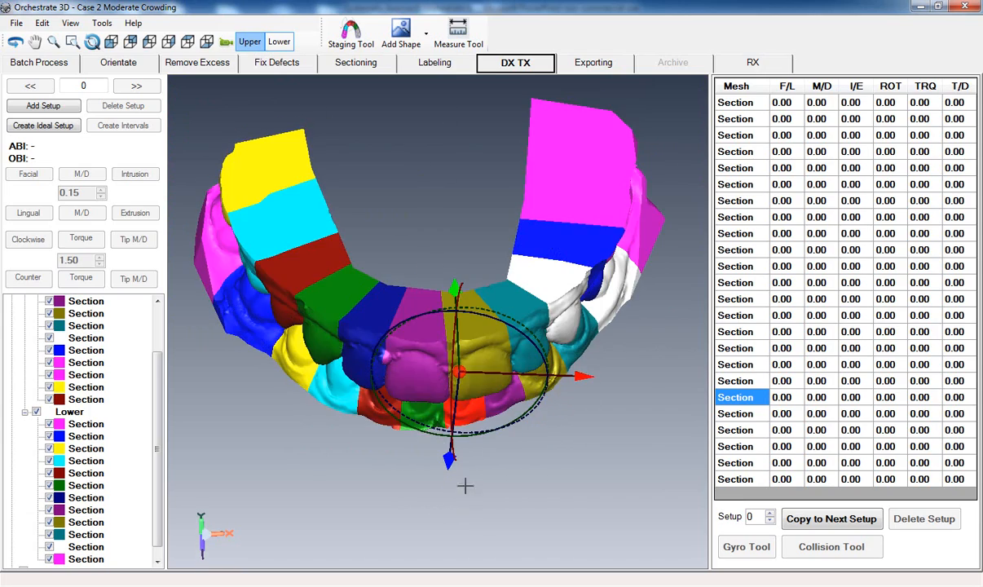
middle_click_drag(441, 503, 431, 226)
middle_click_drag(505, 431, 457, 443)
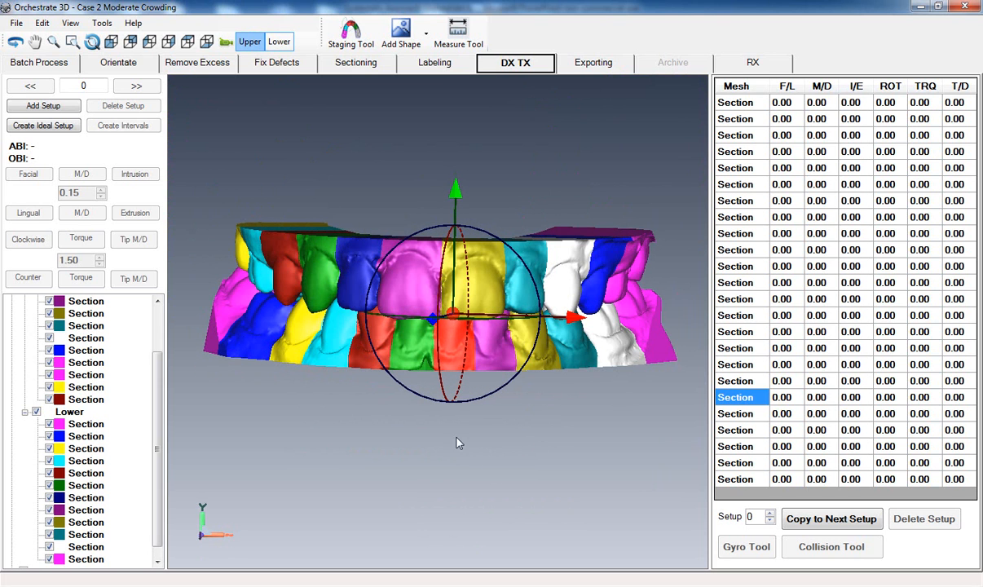
left_click(45, 124)
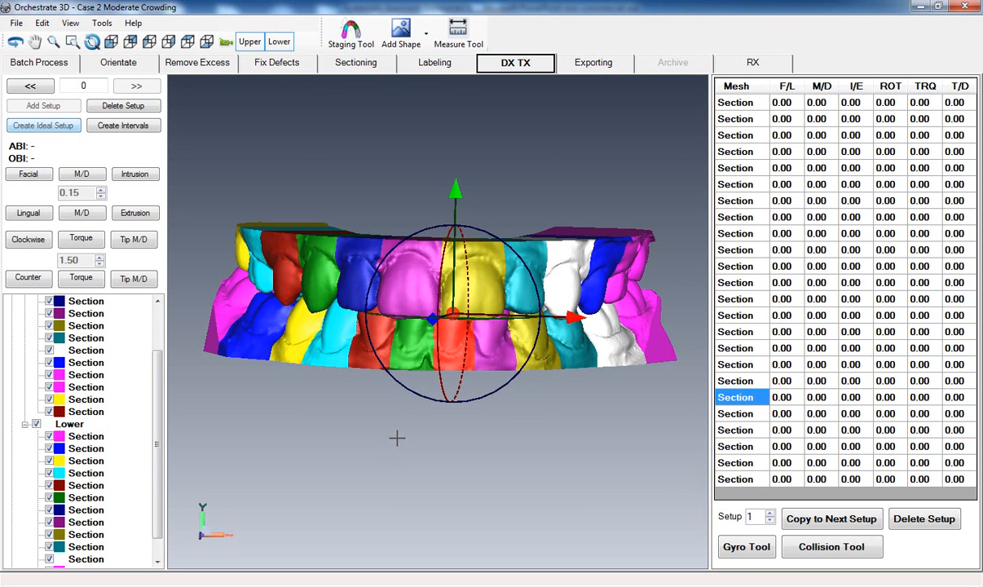
Shift the blue and green lower central incisors mesiodistally by about 1.26 and 1.27 to line their contact up with the upper midline.
mouse_move(400, 438)
middle_mouse_down()
mouse_move(416, 443)
mouse_move(425, 434)
mouse_move(411, 419)
middle_mouse_up()
scroll(425, 434, "up", 2)
scroll(425, 434, "up", 1)
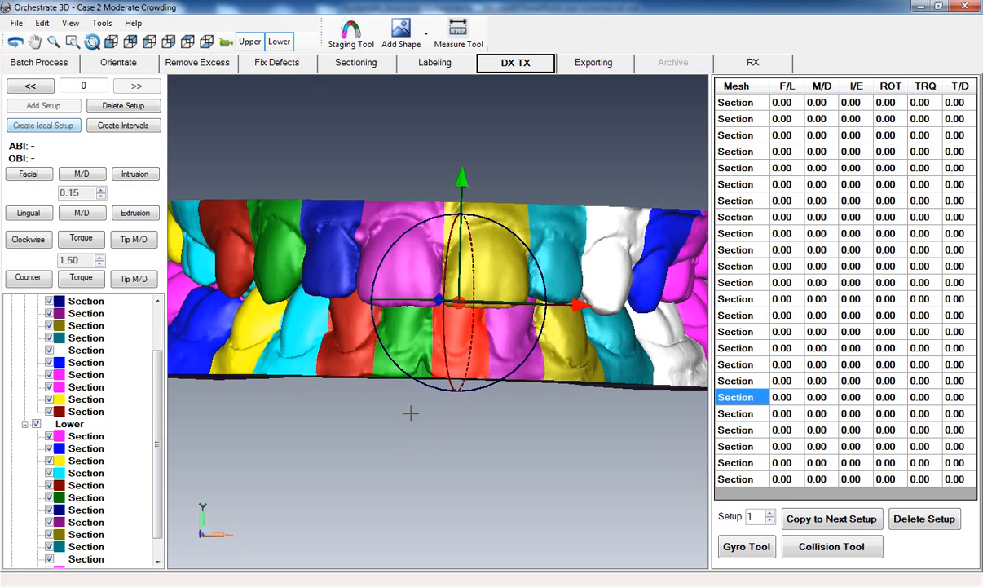
scroll(410, 413, "up", 4)
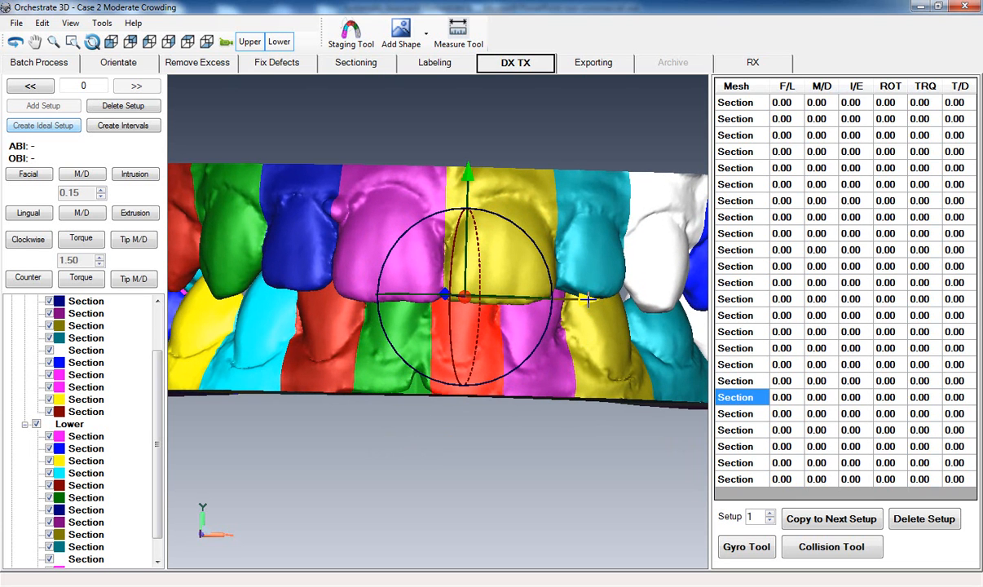
left_click_drag(586, 300, 601, 300)
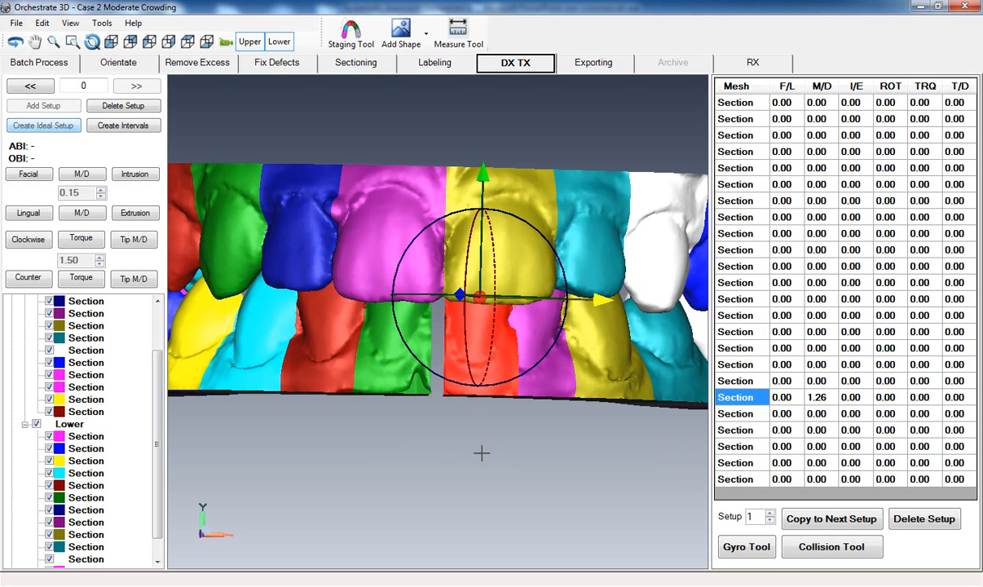
left_click(370, 319)
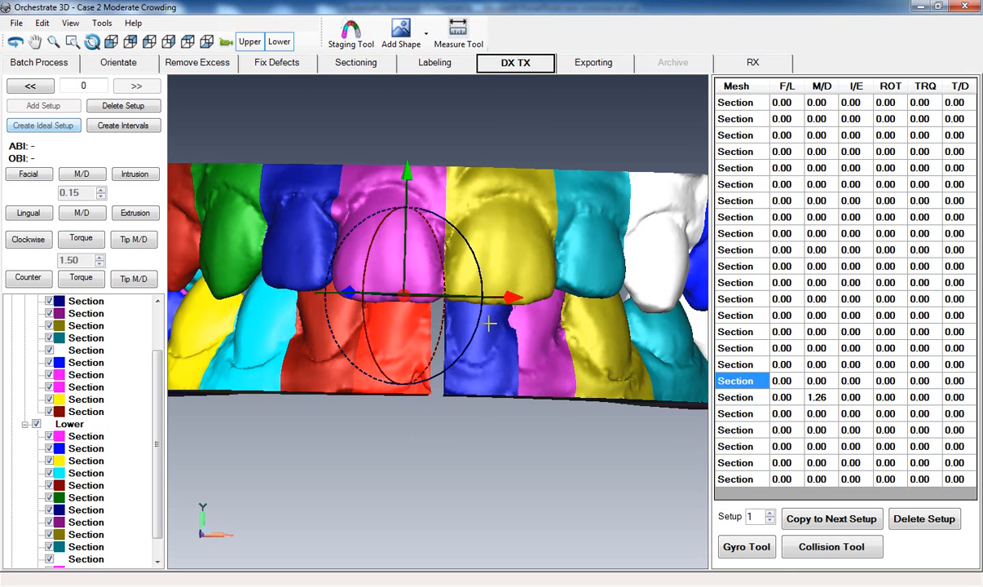
left_click_drag(509, 299, 525, 299)
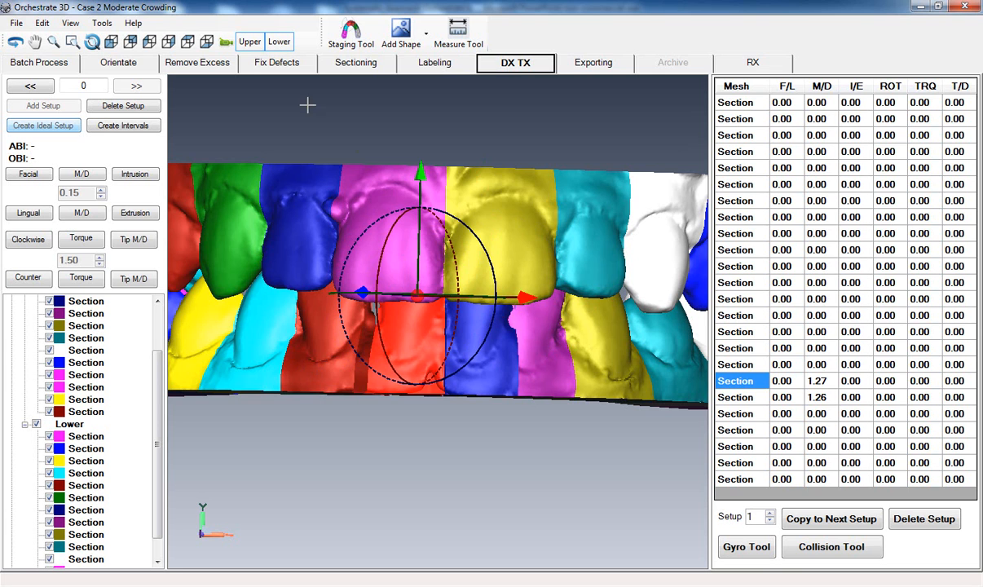
Hide the upper arch and turn the lower arch to an occlusal view.
left_click(250, 42)
left_click_drag(626, 362, 218, 326)
mouse_move(434, 385)
left_mouse_down()
mouse_move(377, 445)
mouse_move(379, 323)
mouse_move(356, 403)
mouse_move(477, 400)
mouse_move(433, 399)
left_mouse_up()
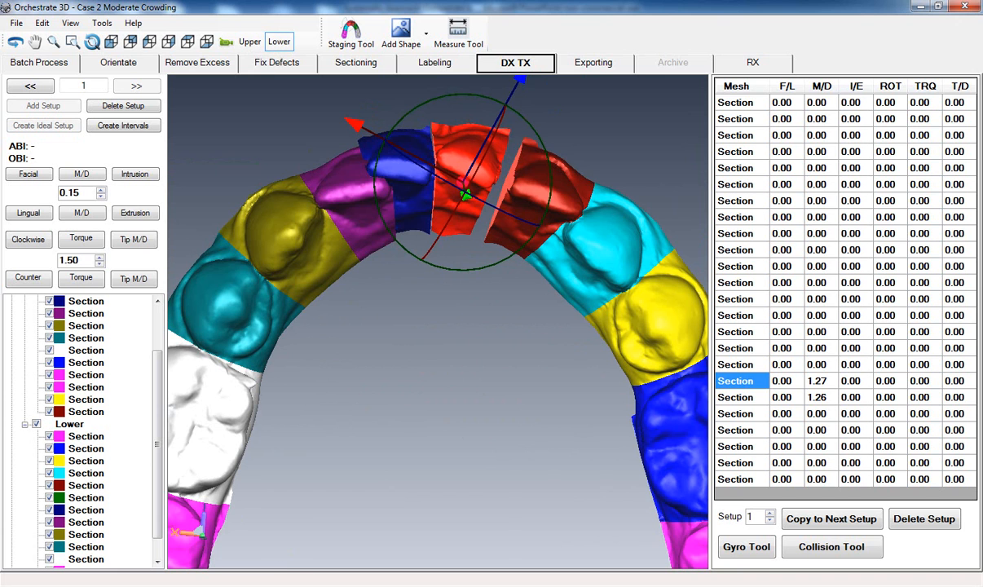
Switch to the Systematic Approach presentation in PowerPoint, review the Tooth Movement Overview slide, and return to the dental model.
mouse_move(272, 585)
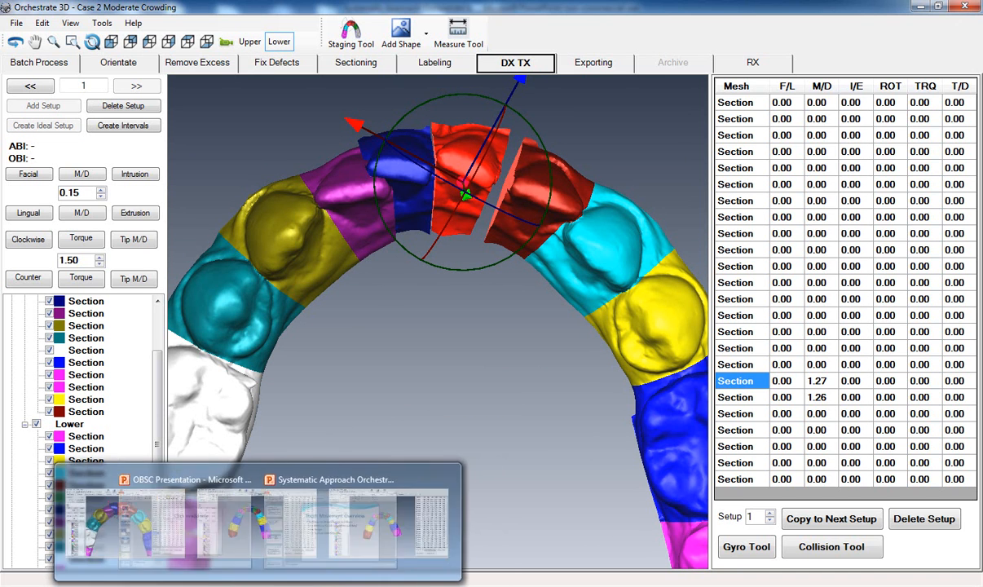
left_click(276, 514)
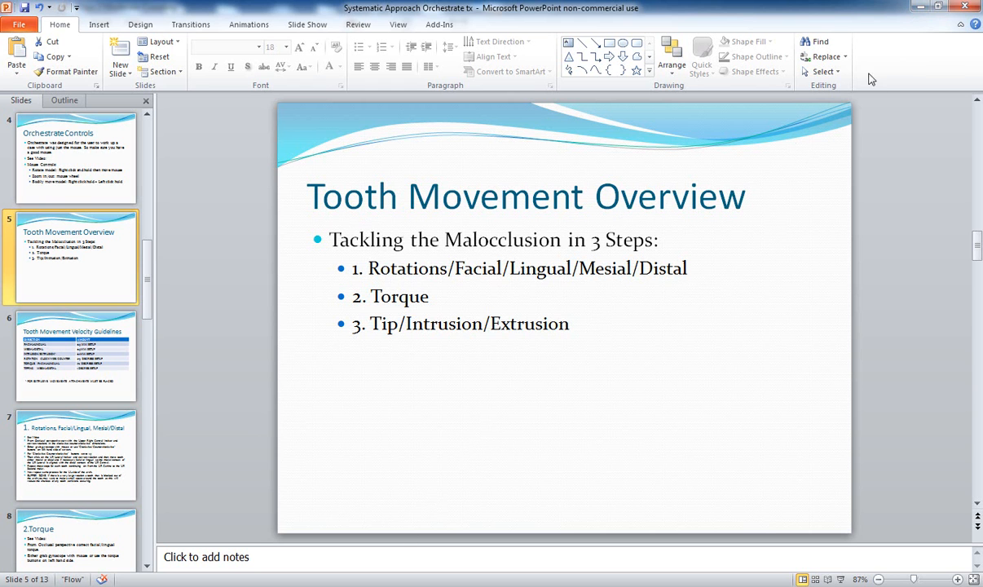
left_click(917, 9)
Rotate the blue lower central incisor about 19.37 and adjust its position to about 0.95 M/D and 0.11 F/L.
mouse_move(449, 378)
middle_mouse_down("ctrl")
mouse_move(477, 428)
mouse_move(479, 414)
mouse_move(454, 408)
middle_mouse_up("ctrl")
left_click(438, 232)
scroll(461, 404, "up", 4)
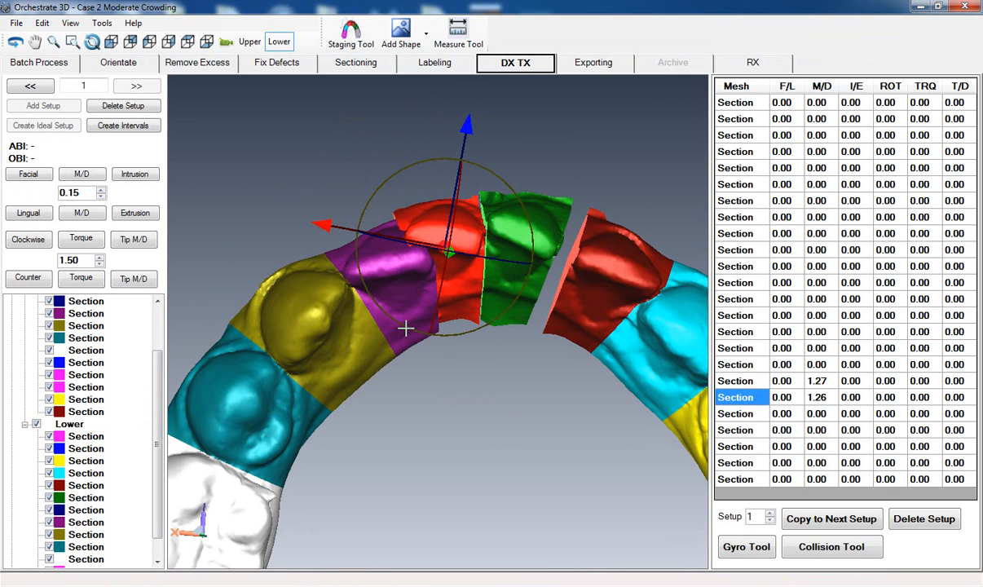
left_click_drag(405, 328, 435, 327)
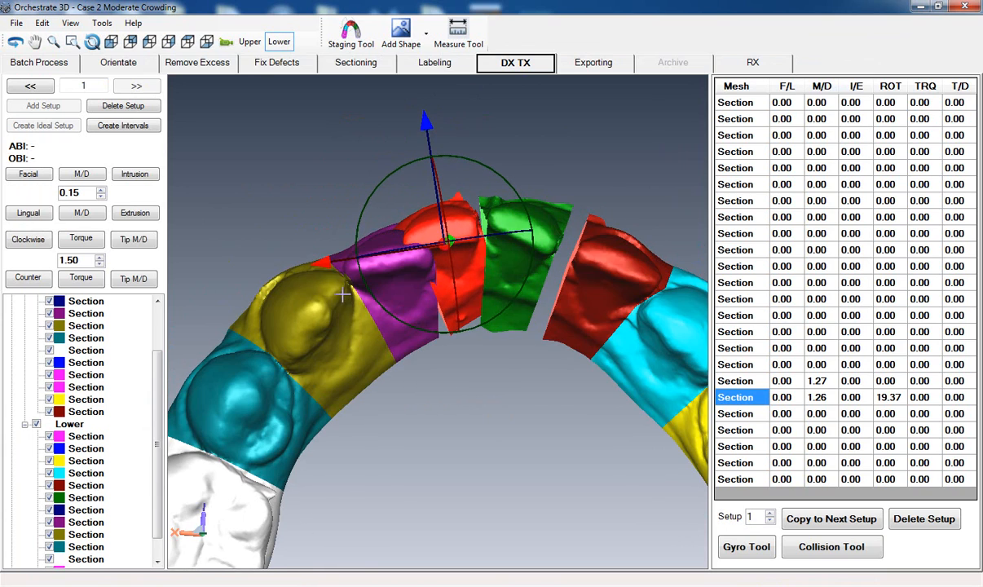
left_click_drag(320, 262, 327, 262)
Show the upper arch again and check the lower incisors against the upper midline in the front view.
left_click(247, 41)
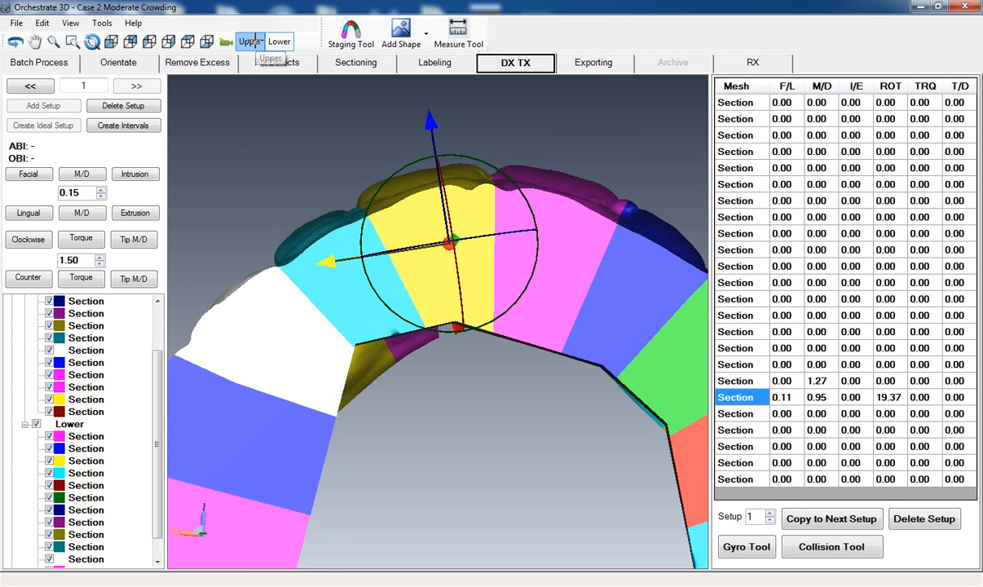
left_click(111, 41)
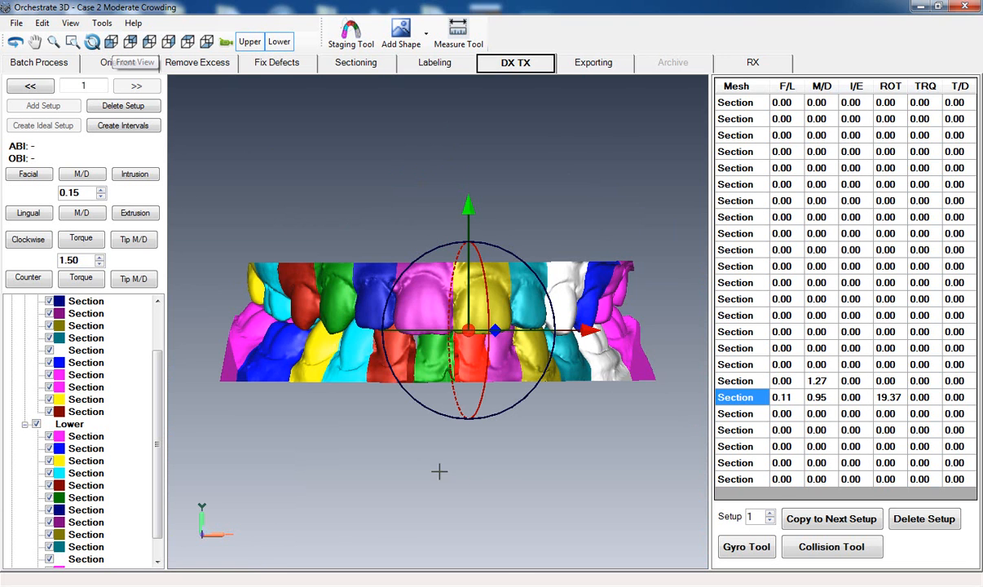
middle_click_drag(489, 466, 485, 465)
left_click(487, 465)
scroll(490, 465, "up", 2)
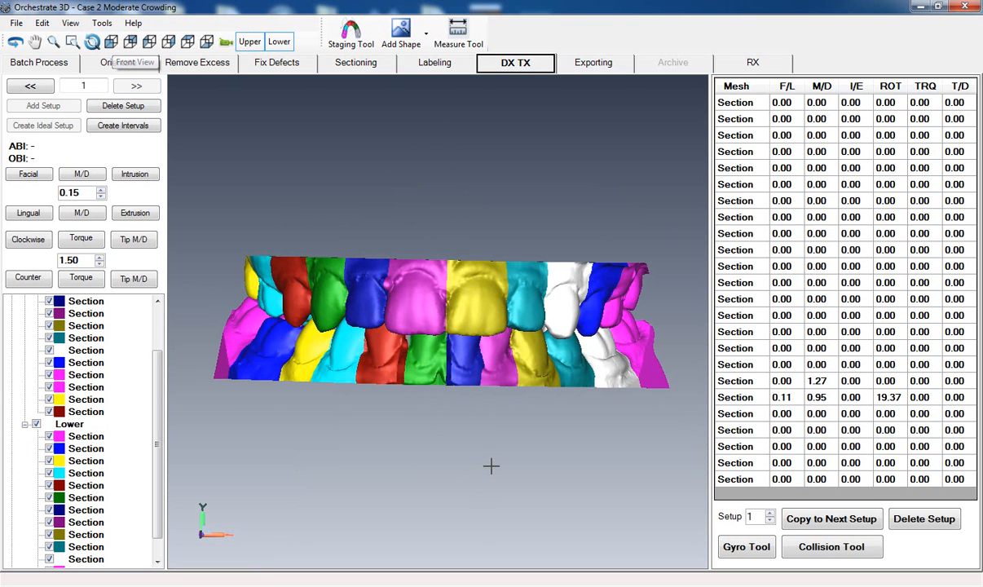
Hide the upper arch again and orient the lower arch to show its front teeth from the occlusal side.
left_click(243, 42)
middle_click_drag(579, 350, 500, 259)
scroll(424, 267, "up", 2)
middle_click_drag(428, 251, 426, 381, "ctrl")
middle_click_drag(416, 271, 438, 465)
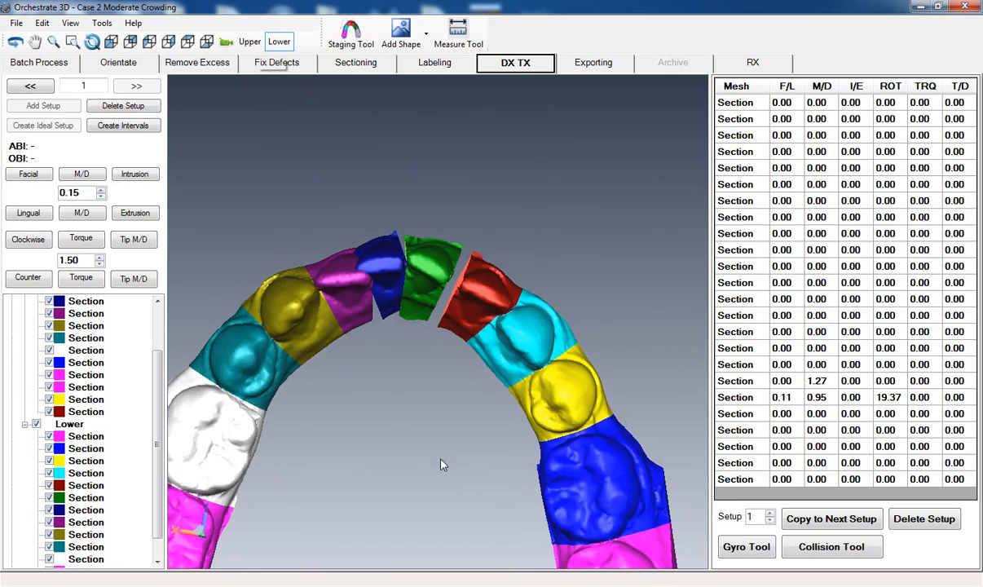
mouse_move(520, 394)
middle_mouse_down()
mouse_move(430, 165)
mouse_move(327, 163)
mouse_move(307, 194)
mouse_move(335, 233)
middle_mouse_up()
middle_click_drag(547, 342, 460, 337)
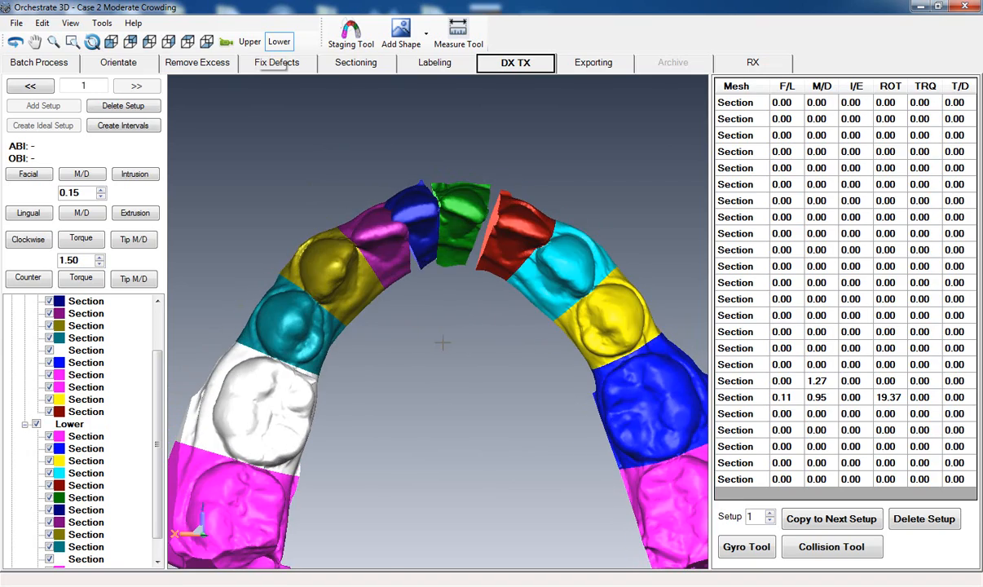
Reduce the blue lower central incisor's rotation to about 13.18.
left_click(420, 219)
middle_click_drag(446, 376, 474, 396)
scroll(441, 363, "up", 3)
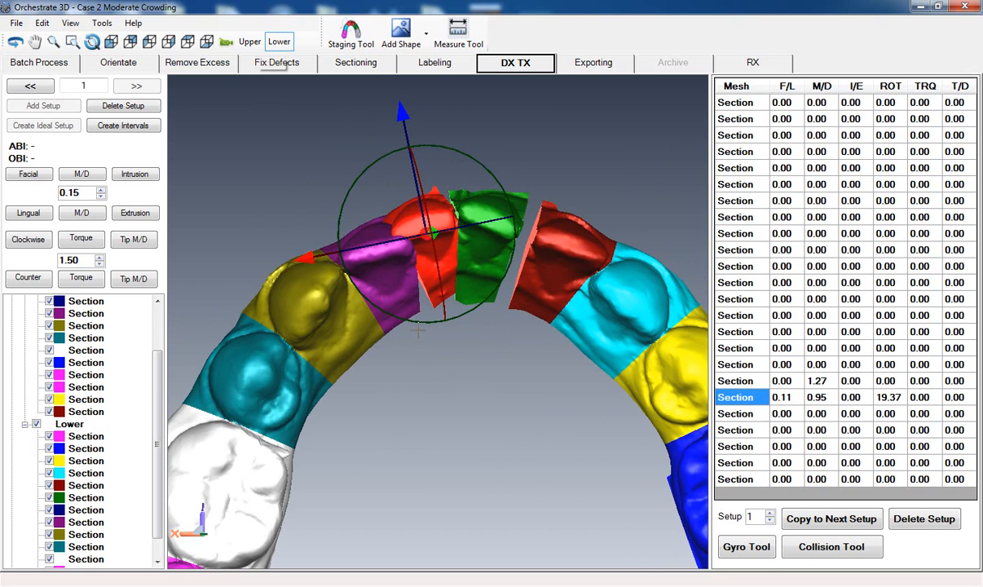
left_click_drag(419, 323, 409, 319)
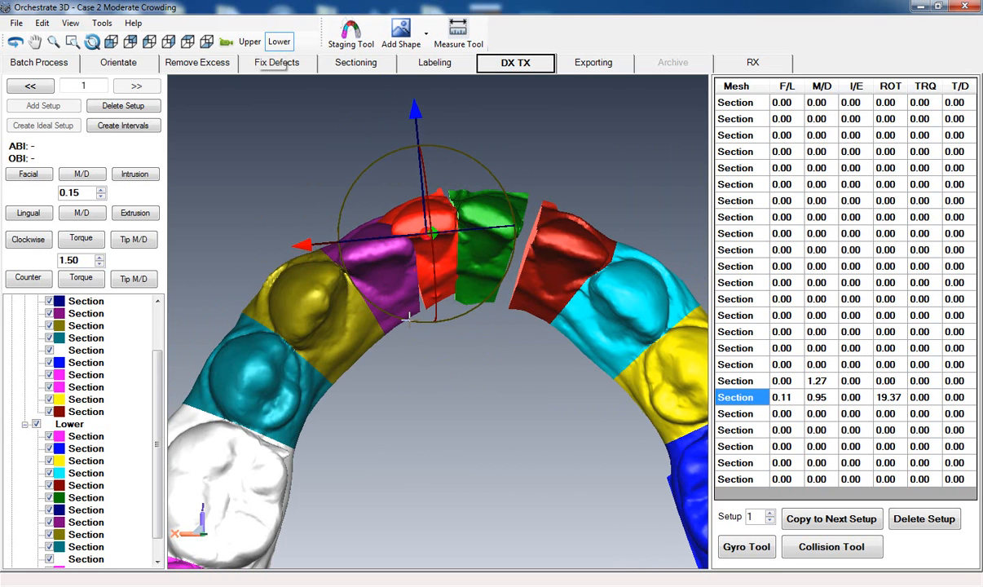
key("ctrl+z")
left_click(402, 397)
middle_click_drag(413, 401, 424, 418)
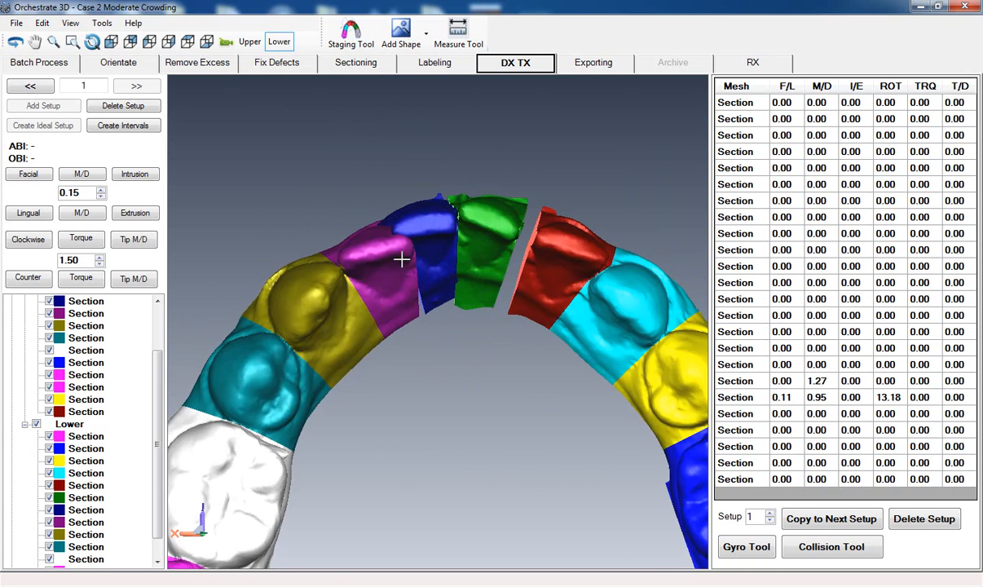
Move the purple lower lateral incisor to about 1.27 M/D and 0.86 F/L, with a rotation of about 9.02.
left_click(402, 259)
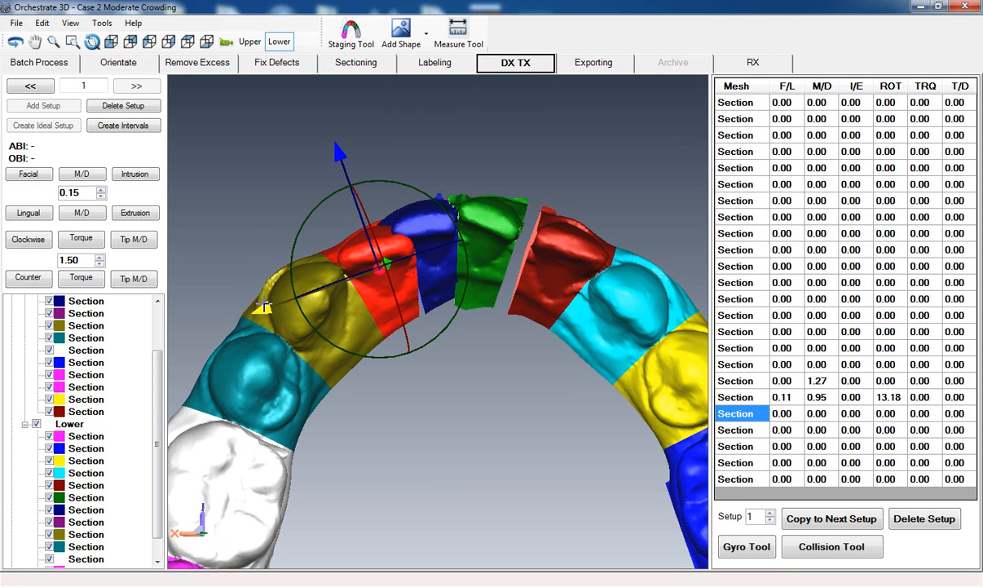
left_click_drag(262, 307, 249, 311)
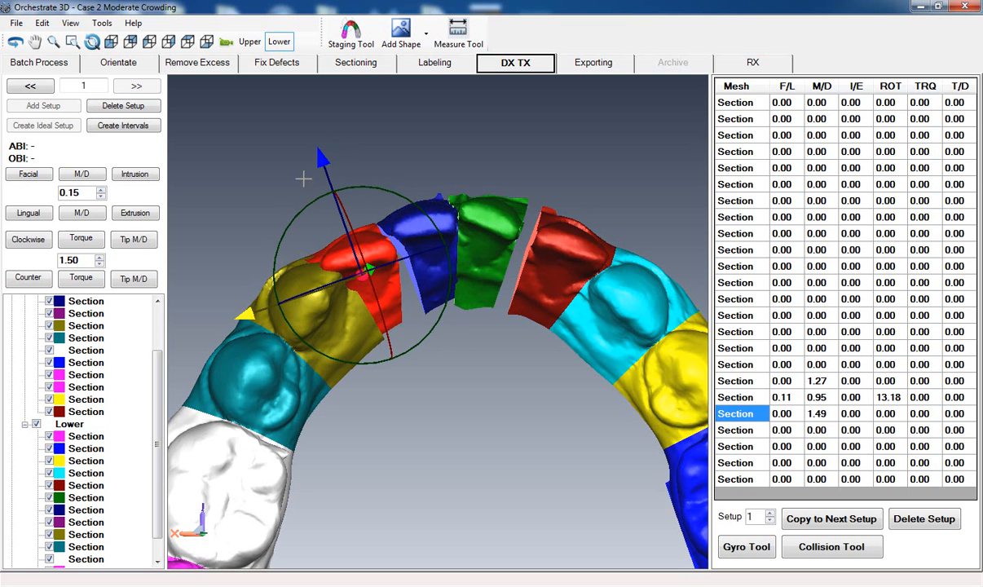
left_click_drag(323, 159, 318, 147)
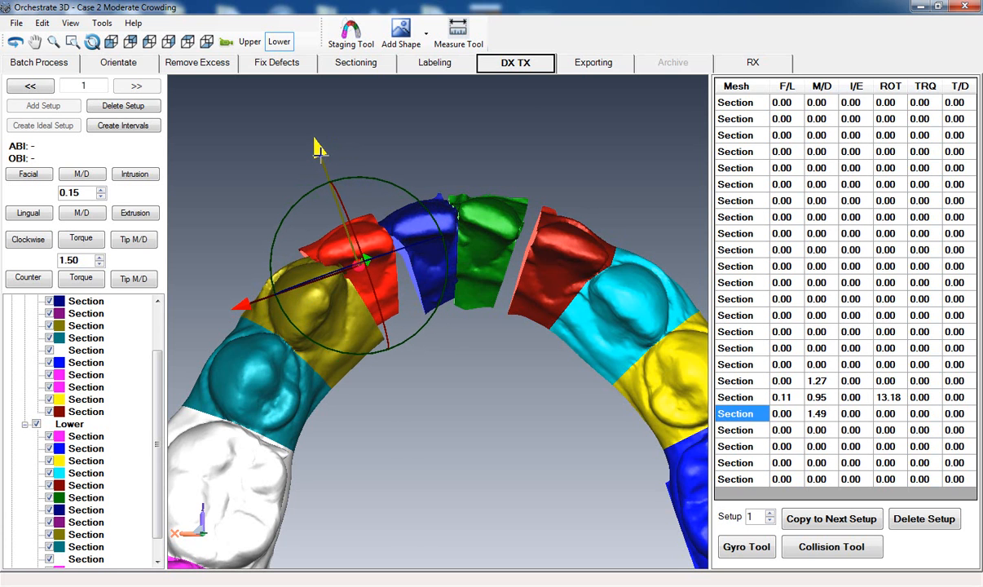
middle_click_drag(464, 393, 459, 389)
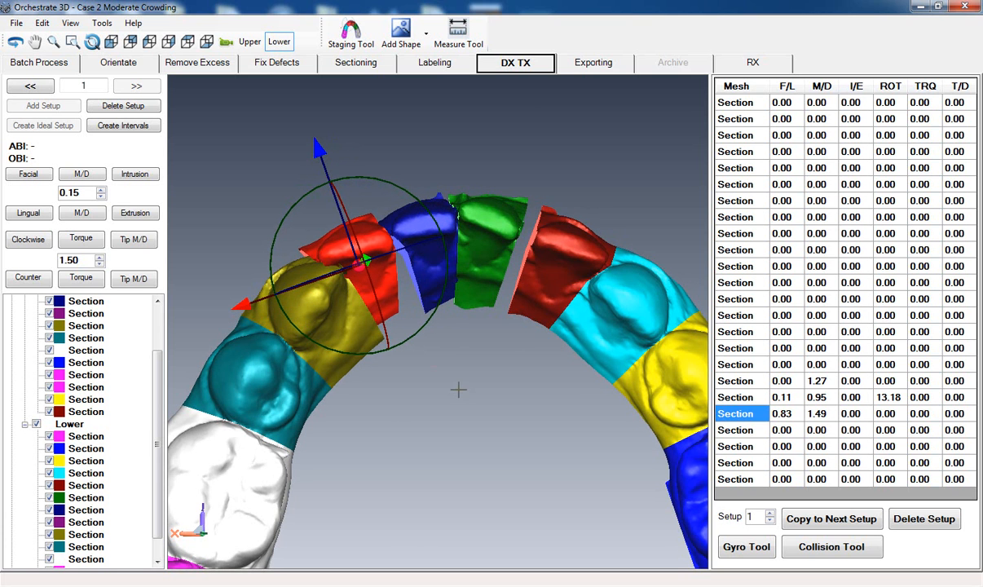
left_click_drag(356, 351, 369, 349)
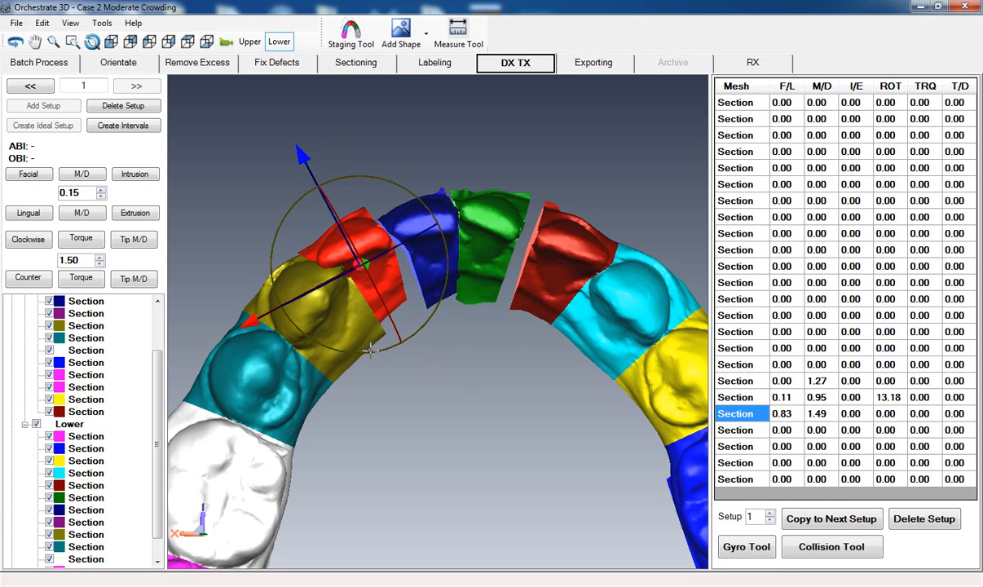
left_click_drag(253, 323, 257, 322)
Shift the four lower sections behind the purple lateral incisor (olive, teal, white and pink) together by 0.60 M/D in 0.15 increments.
middle_click_drag(447, 413, 465, 356)
scroll(466, 356, "down", 5)
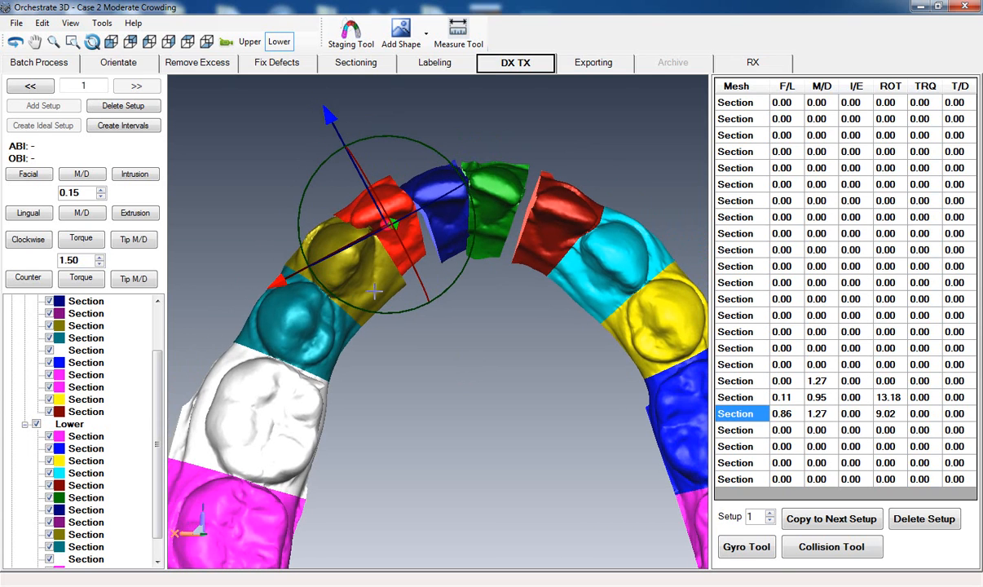
middle_click_drag(415, 401, 423, 352)
scroll(419, 344, "down", 3)
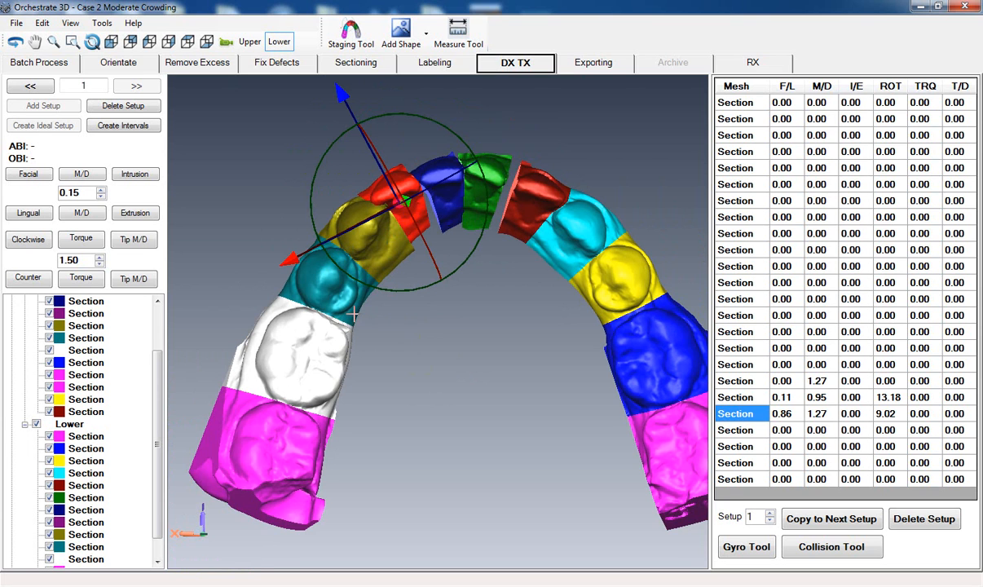
left_click(389, 235)
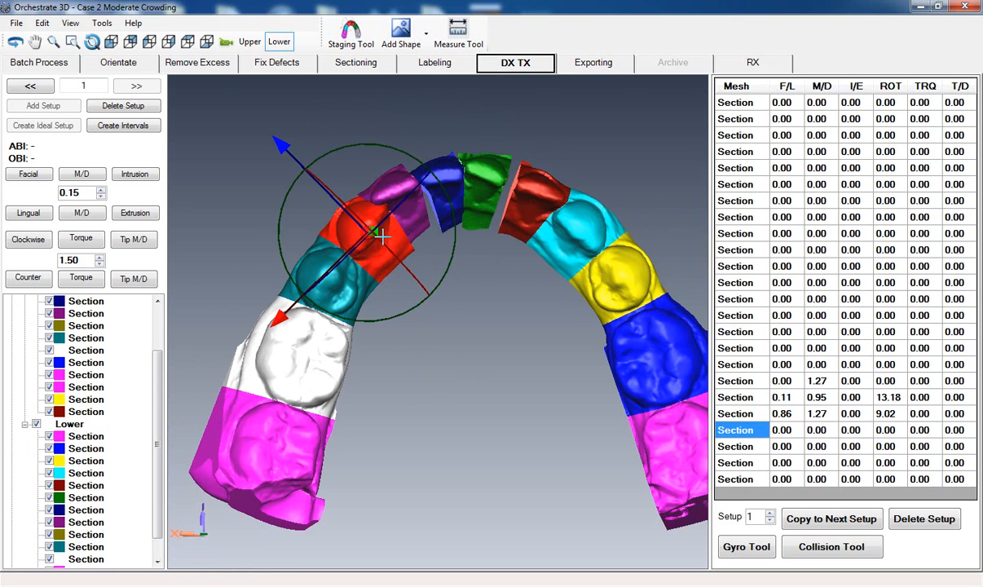
left_click(357, 281, "ctrl")
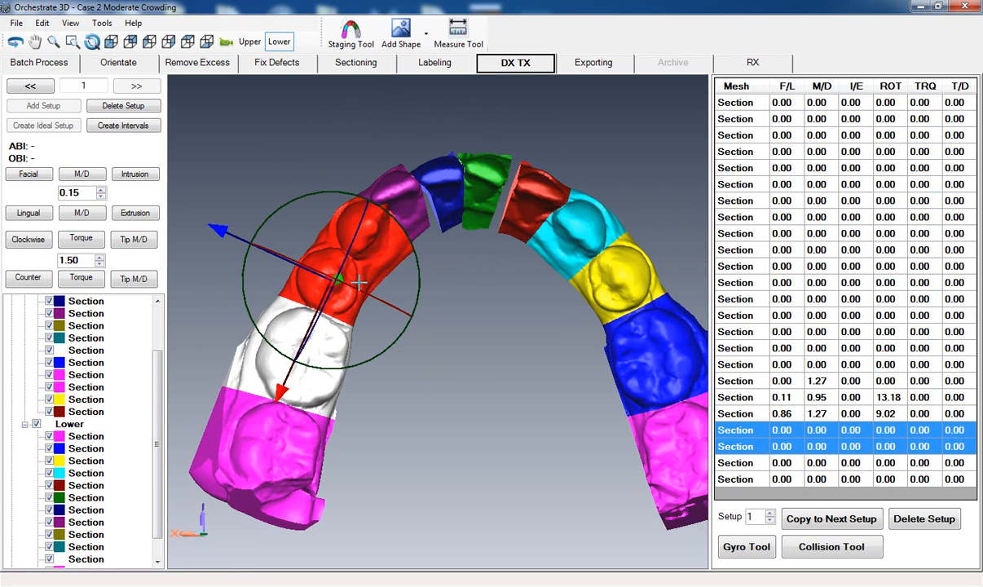
left_click(314, 345, "ctrl")
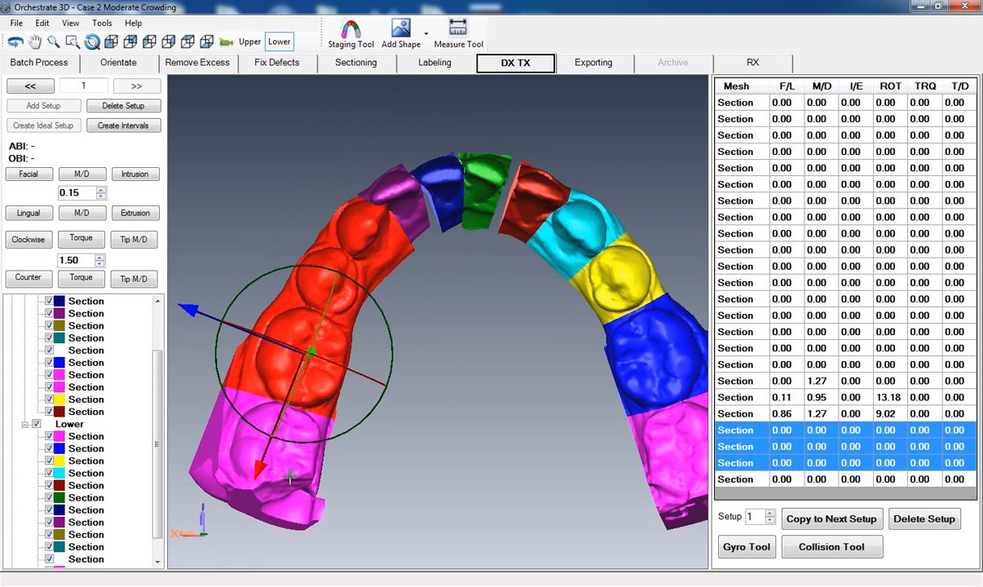
left_click(290, 476, "ctrl")
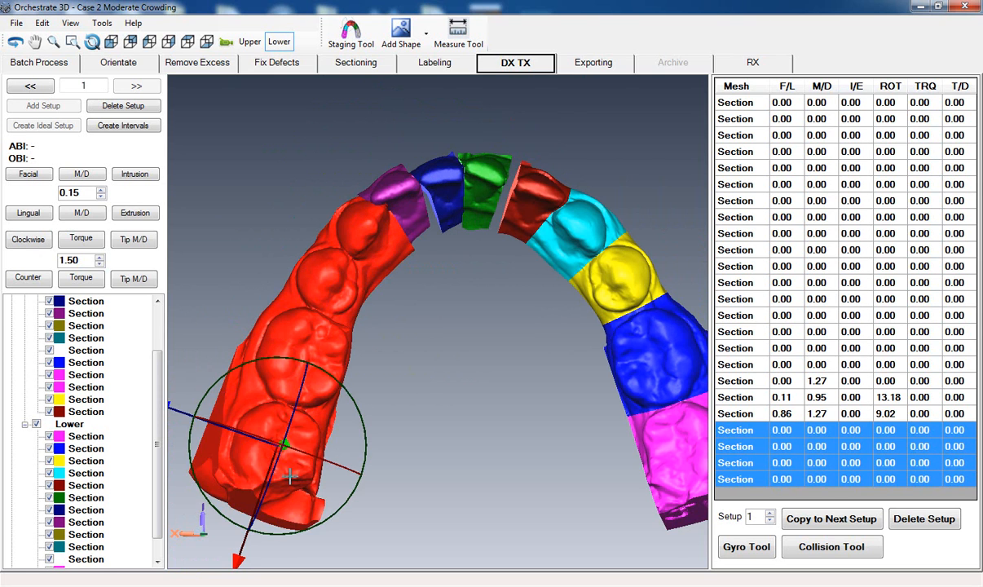
left_click(81, 174)
left_click(82, 174)
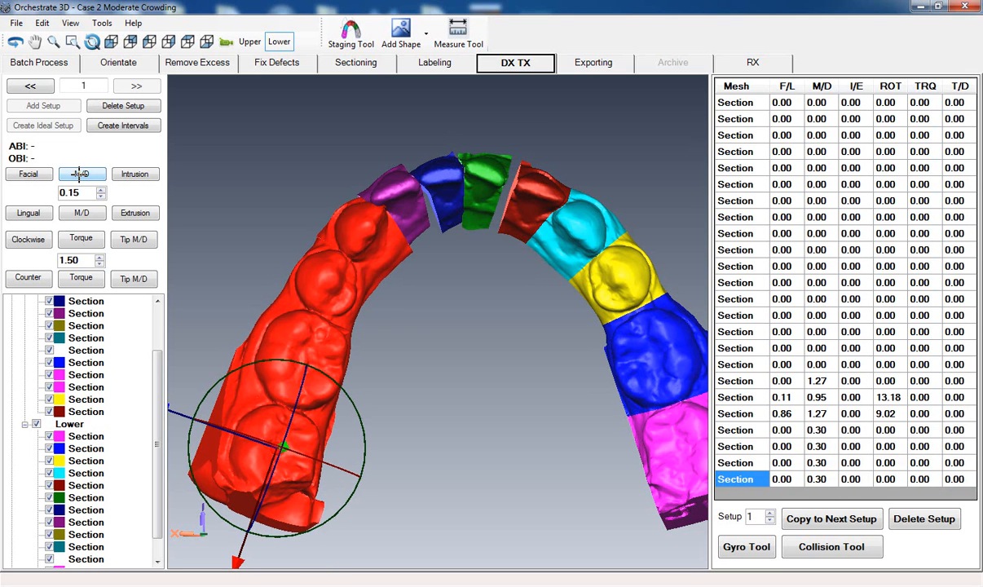
left_click(80, 173)
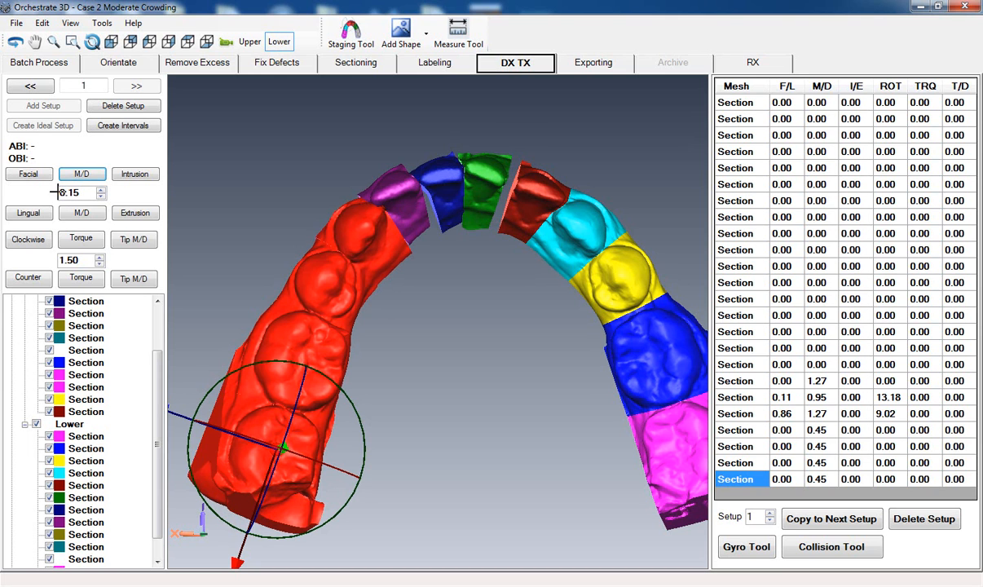
left_click(80, 174)
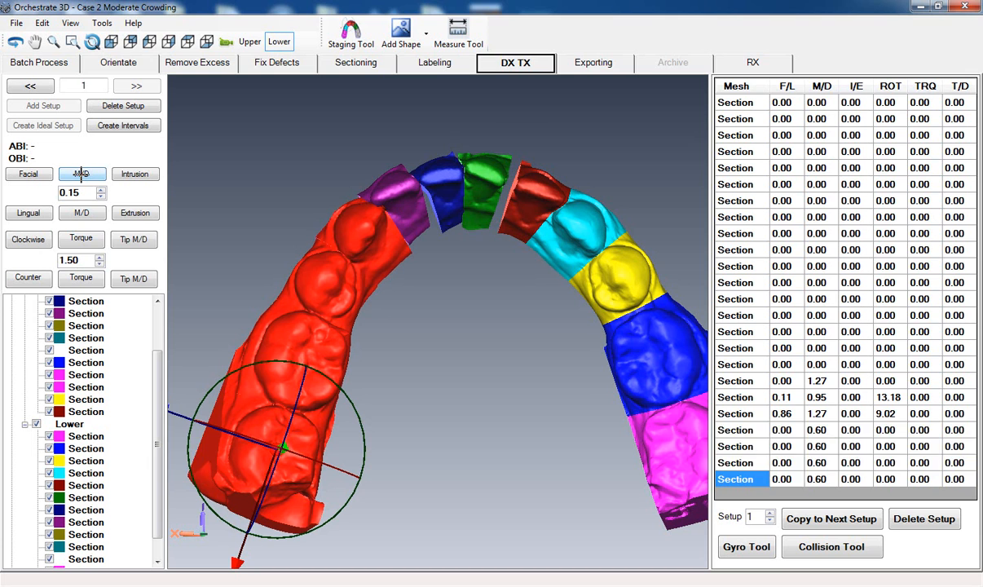
Shift the four selected lower sections behind the purple lateral incisor further mesially to 1.20 M/D in 0.15 increments.
left_click(80, 174)
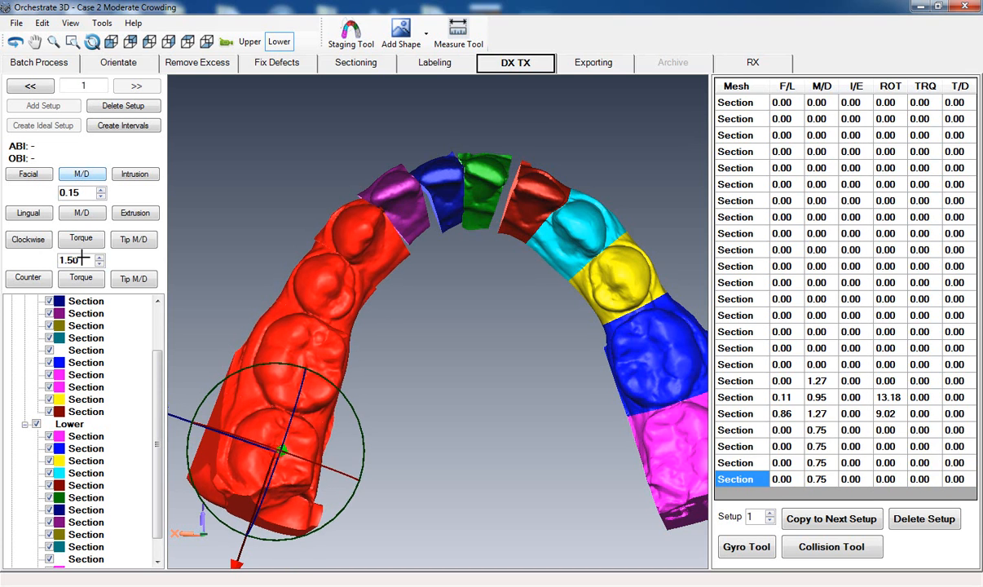
left_click(85, 173)
left_click(85, 173)
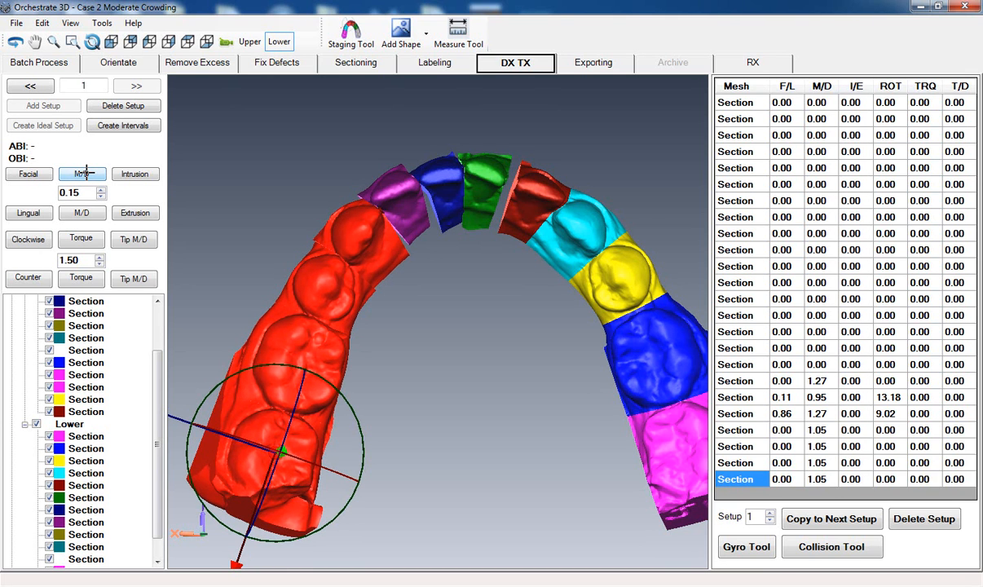
left_click(85, 172)
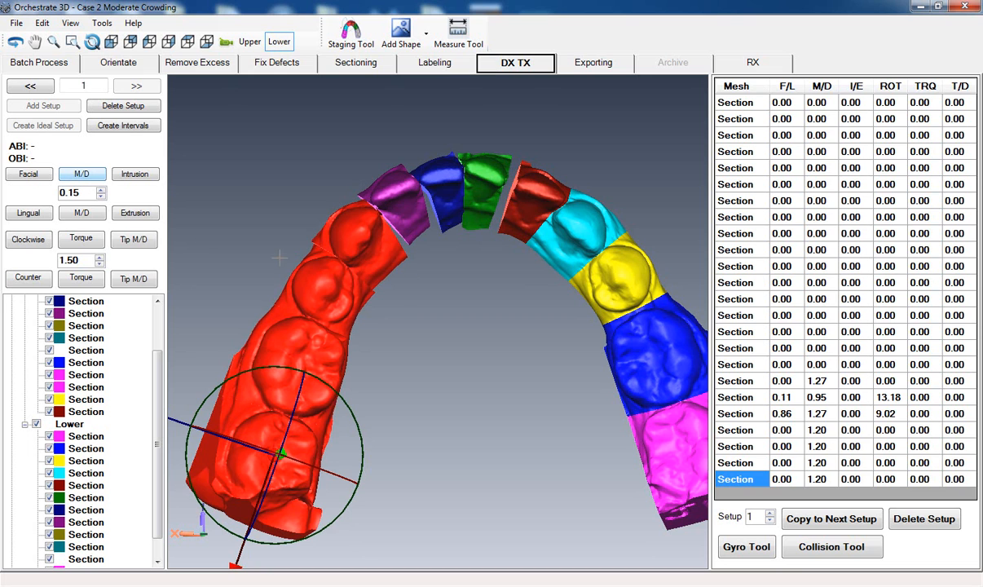
Move the same four lower sections facially to 0.90 F/L in 0.15 increments, then clear the selection.
left_click(15, 176)
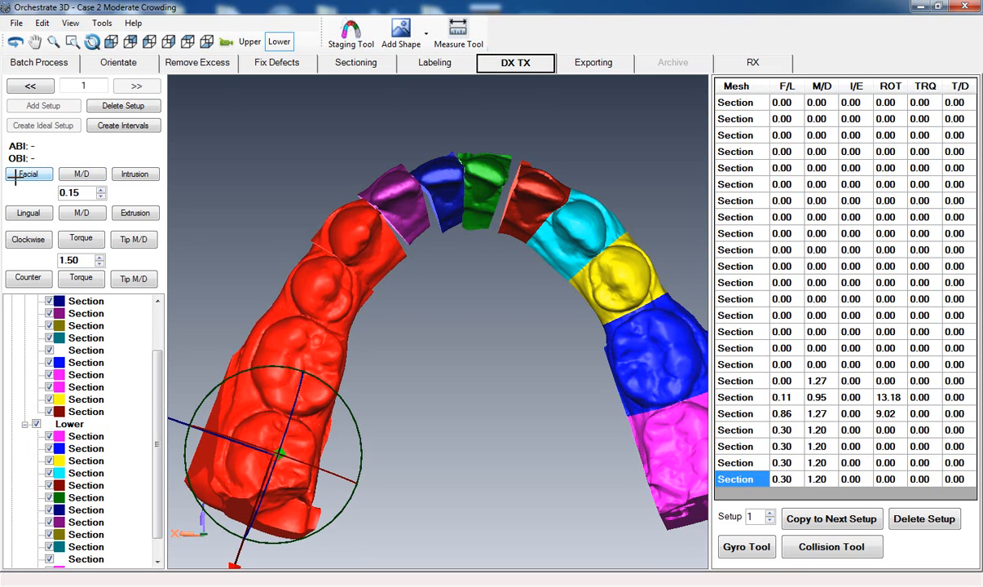
left_click(16, 176)
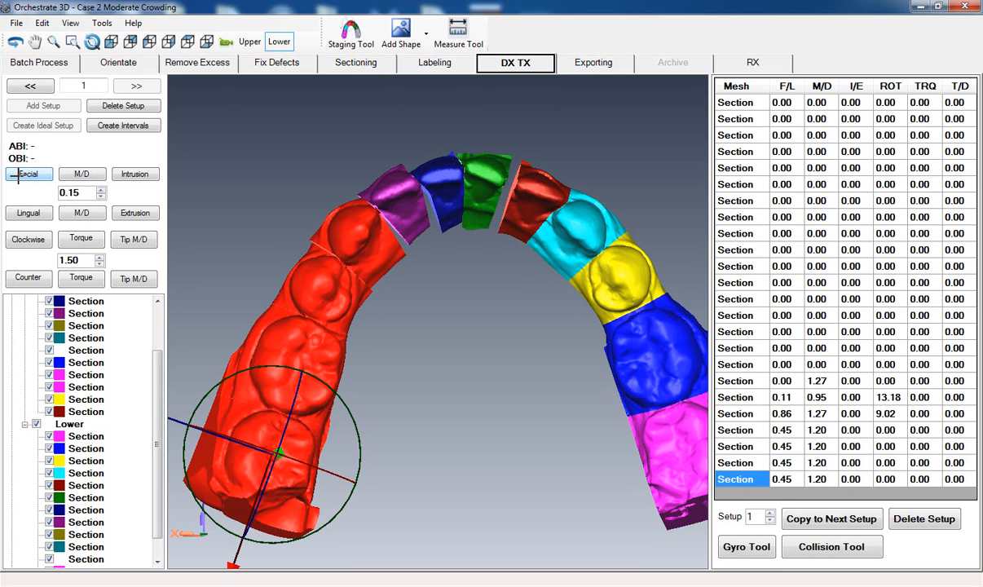
left_click(18, 176)
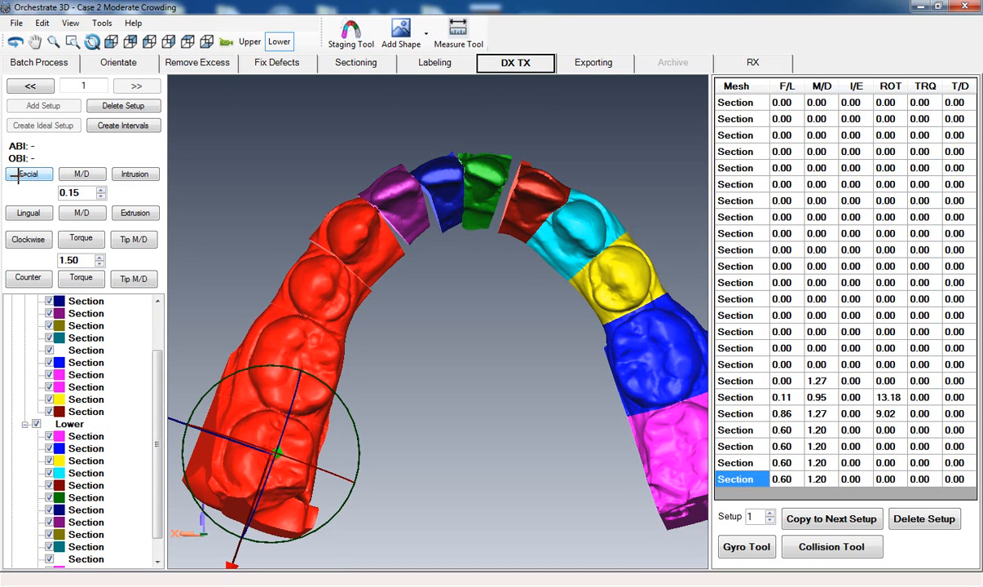
left_click(18, 175)
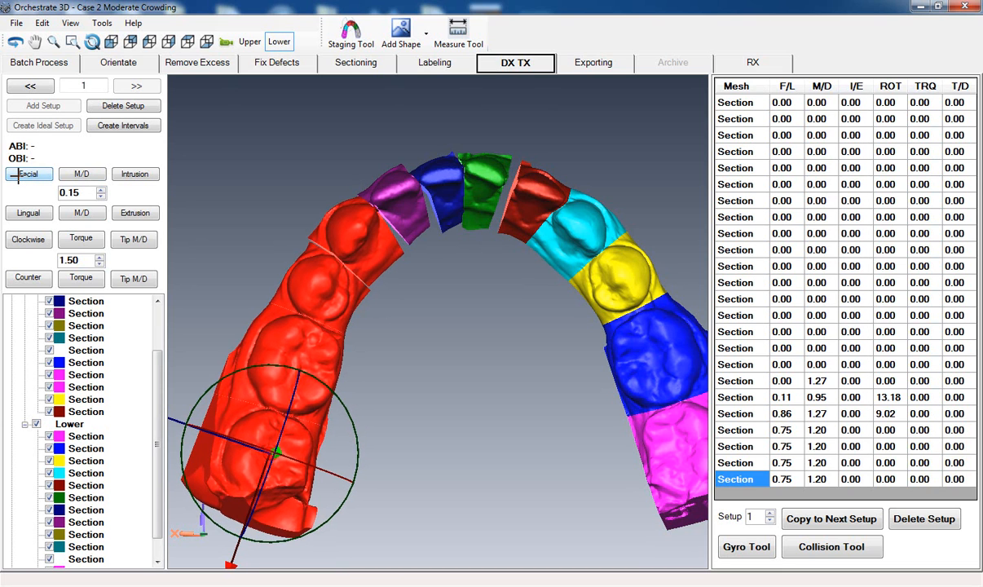
left_click(18, 176)
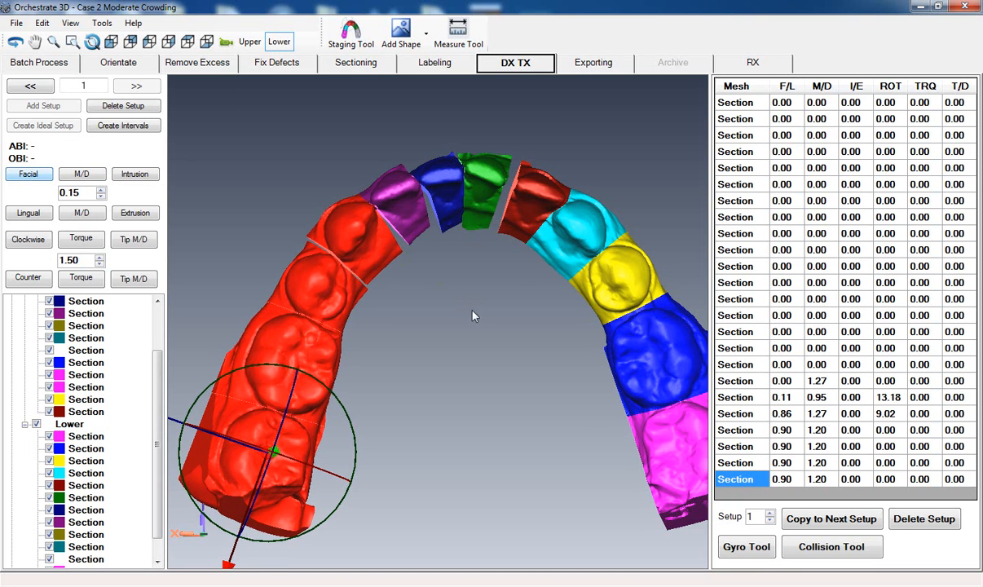
left_click(445, 293)
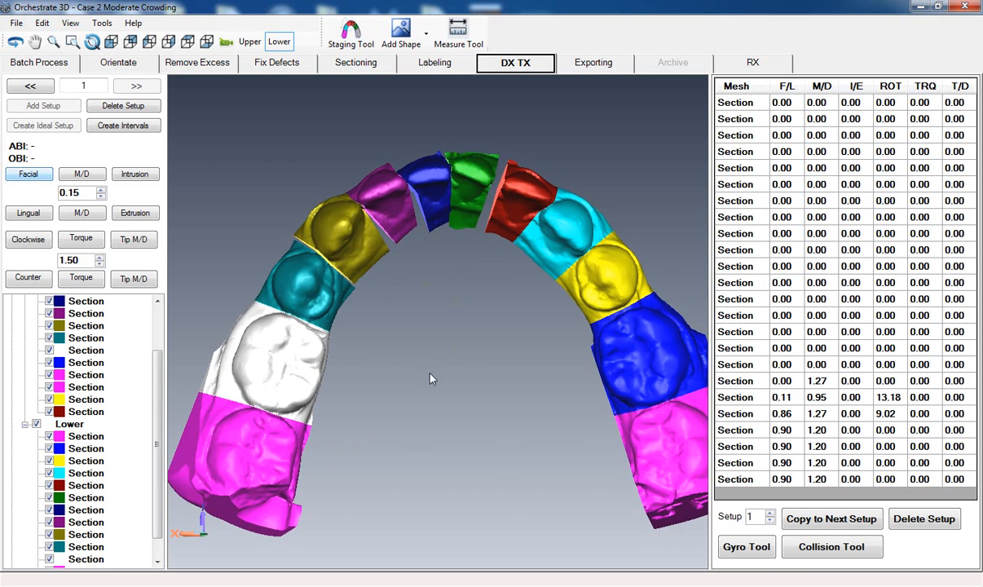
Rotate the green lower central incisor to about 20.47 and shift it to about 0.67 M/D and 0.22 F/L.
mouse_move(384, 351)
middle_mouse_down()
mouse_move(384, 372)
mouse_move(384, 358)
middle_mouse_up()
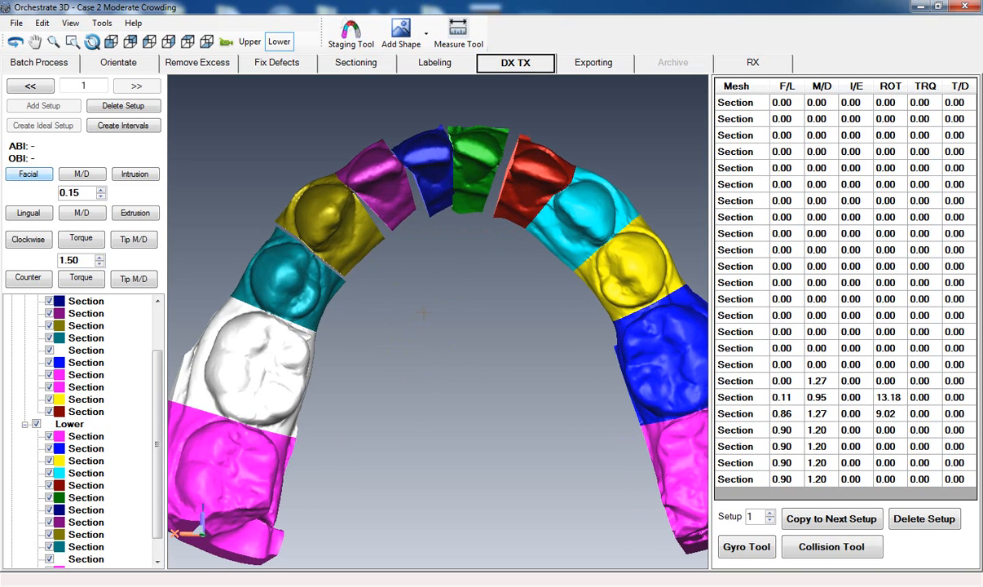
middle_click_drag(425, 315, 427, 345)
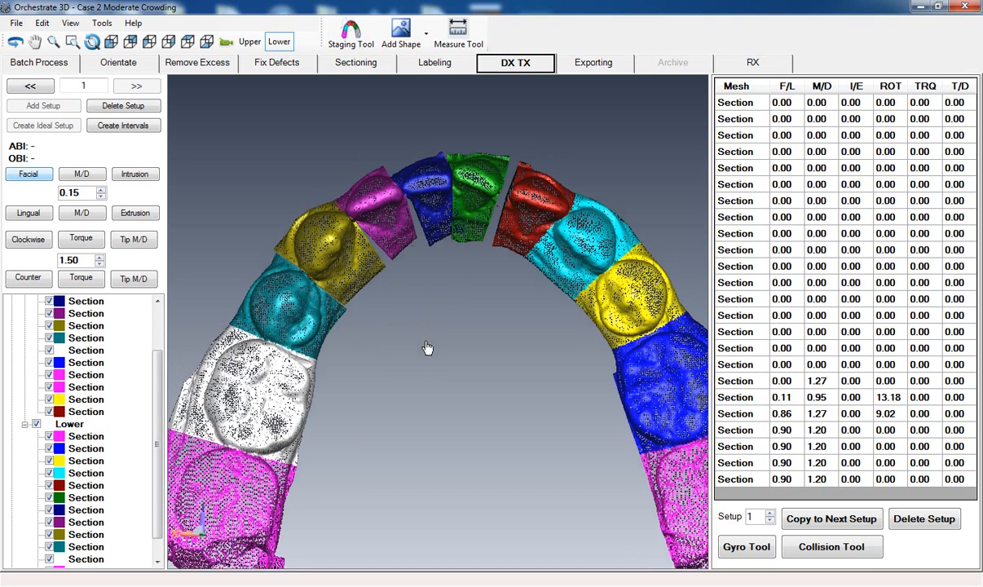
left_click(478, 191)
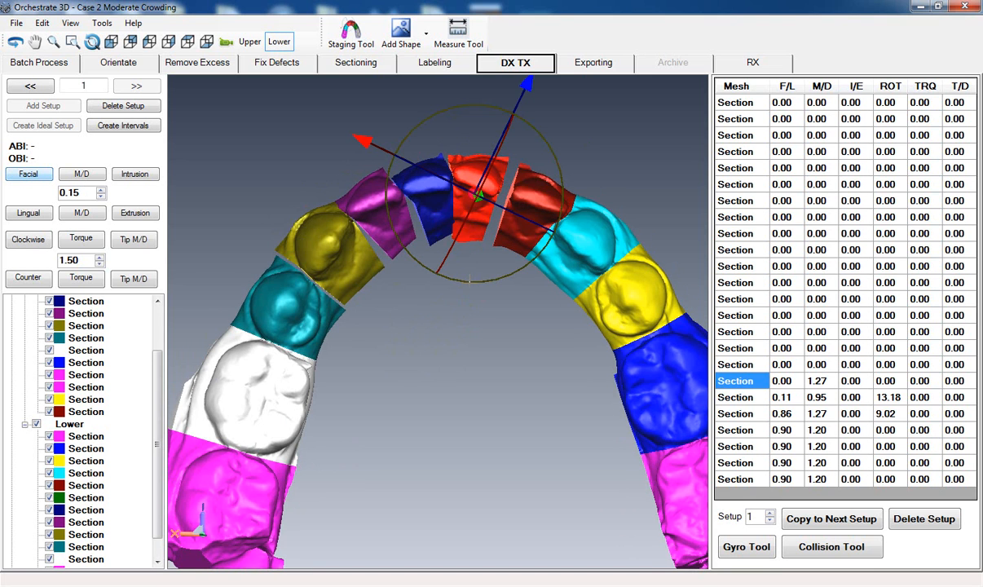
left_click_drag(469, 281, 496, 280)
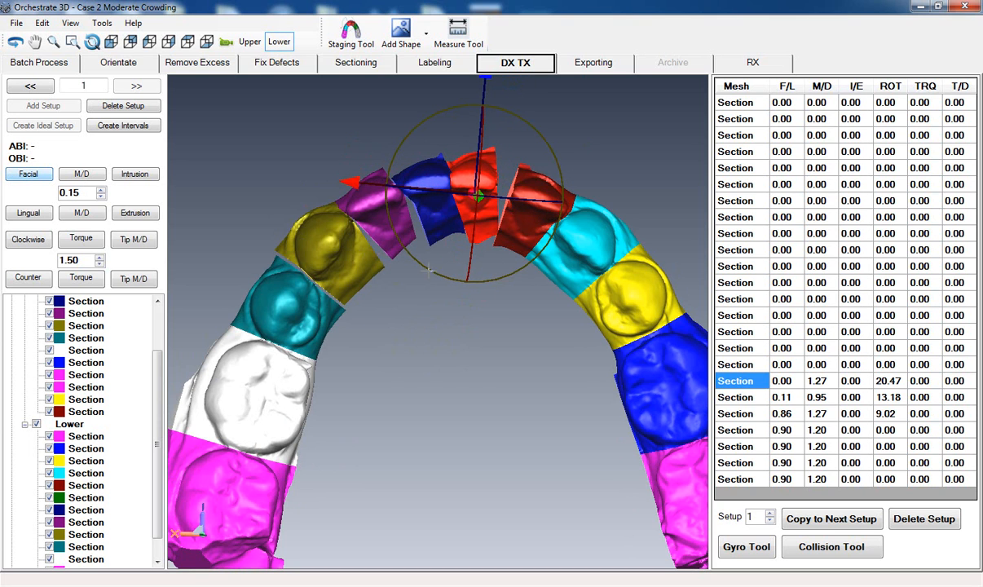
left_click_drag(351, 181, 356, 183)
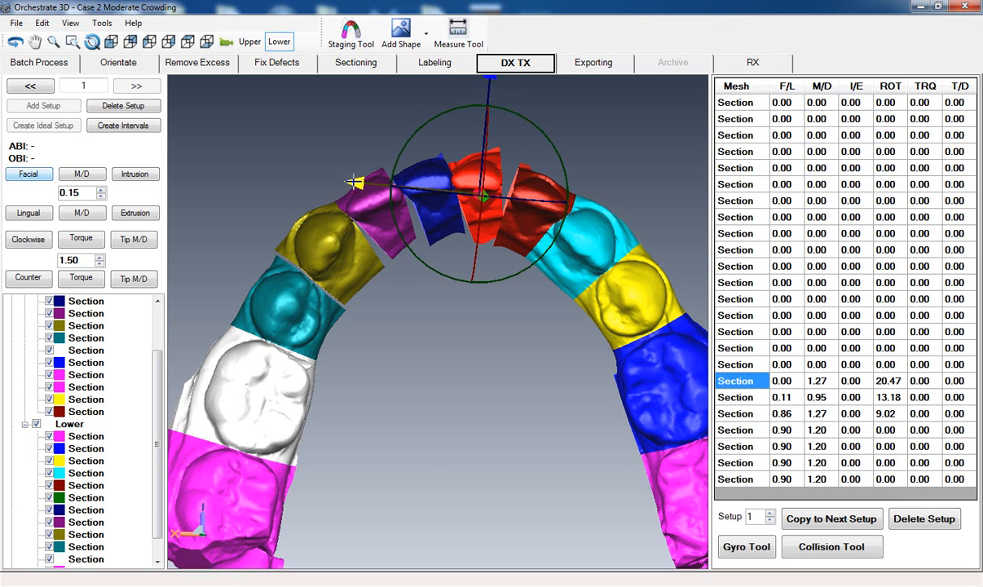
left_click(416, 323)
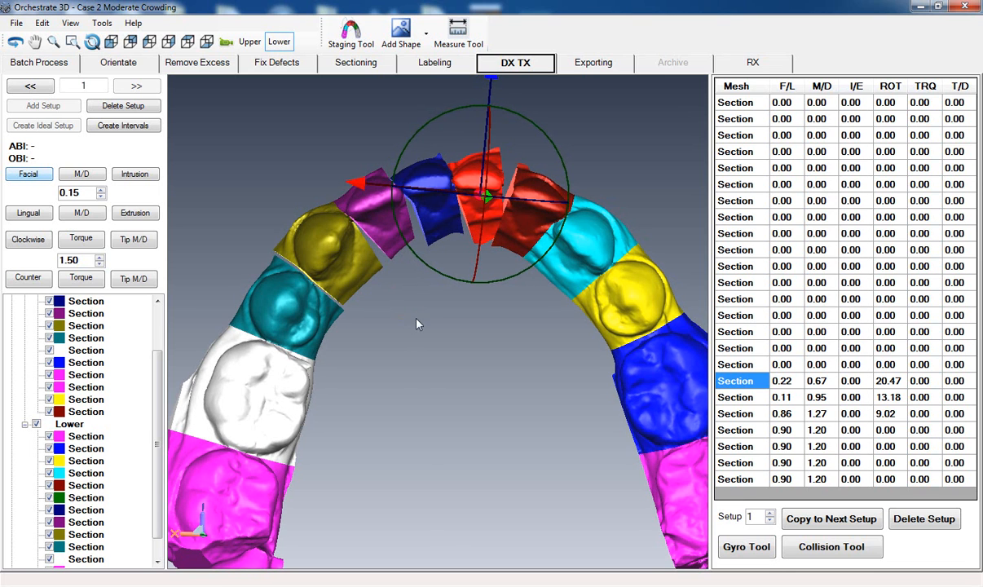
Rotate the dark red lower lateral incisor to about -7.01 and move it to about 1.32 M/D and 0.31 F/L.
scroll(432, 325, "up", 3)
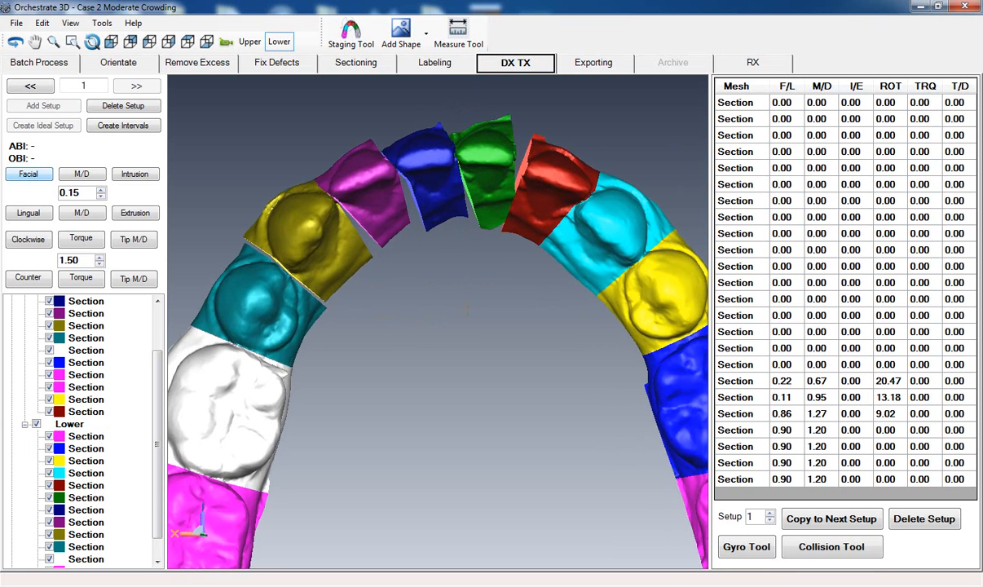
left_click(554, 189)
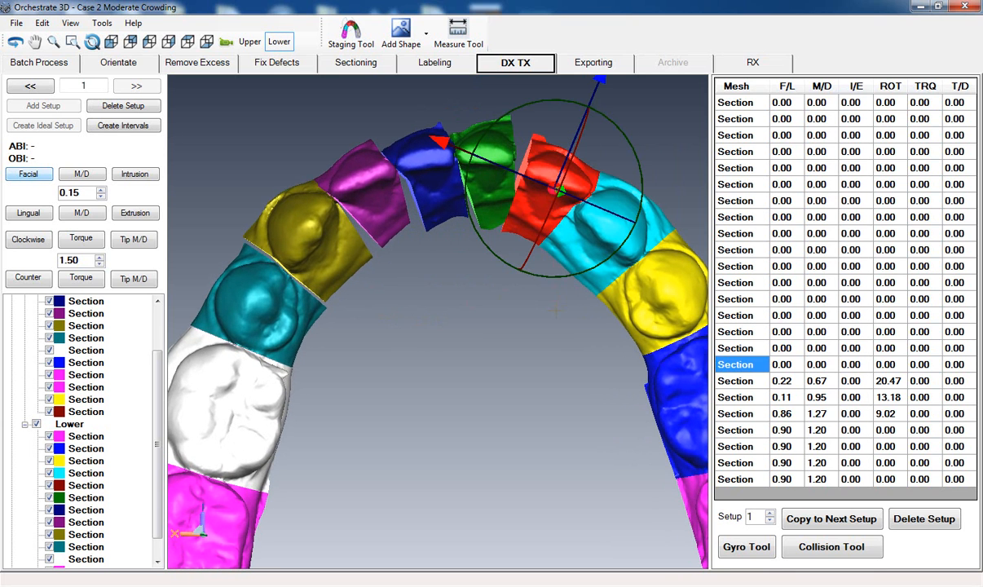
left_click_drag(551, 278, 543, 278)
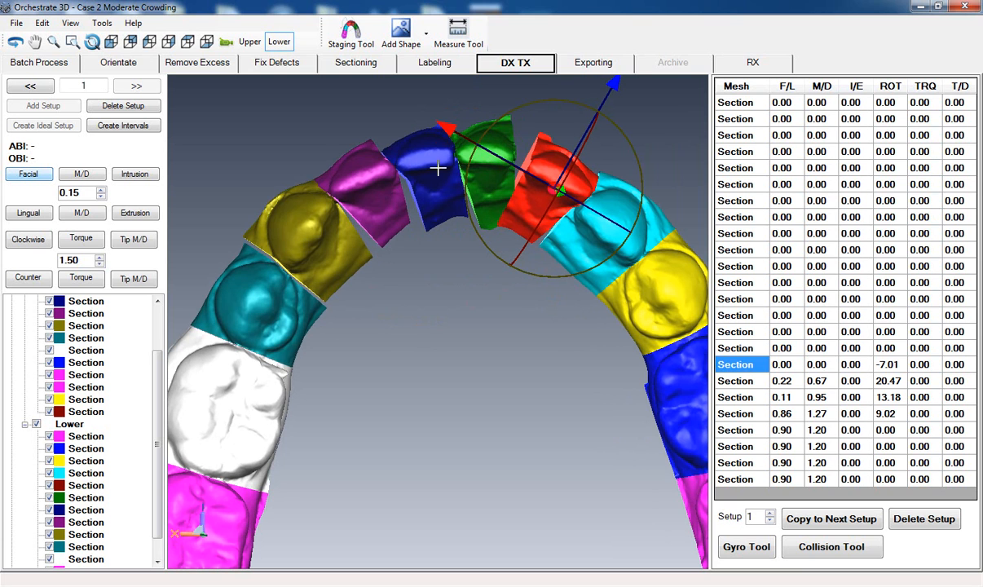
left_click_drag(441, 128, 431, 120)
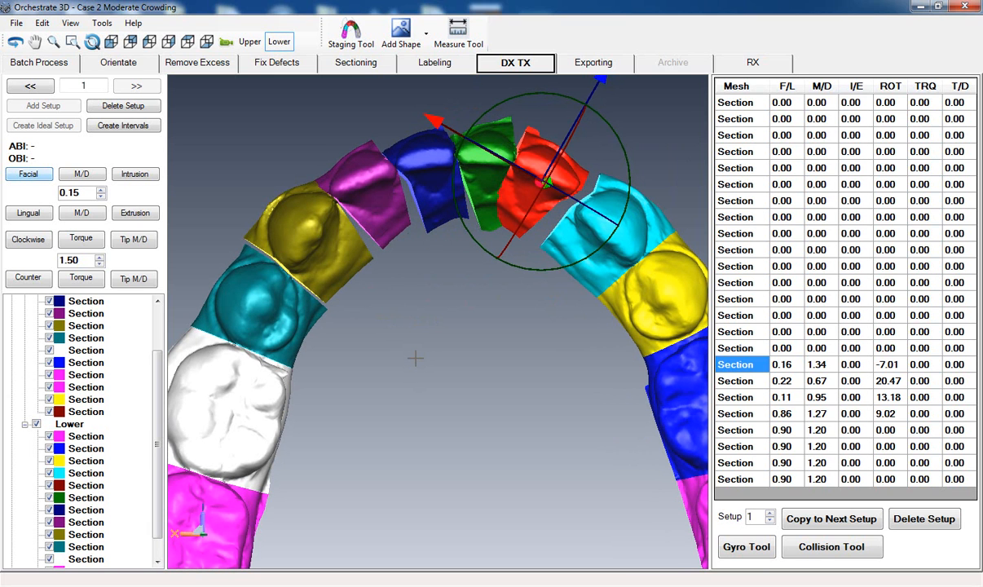
left_click(25, 173)
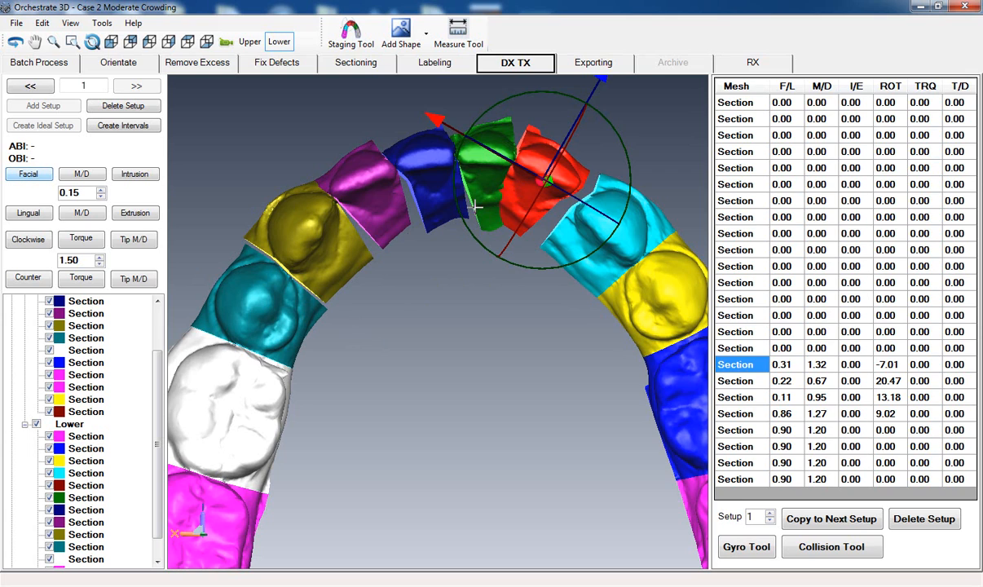
Move the cyan lower canine to about 0.87 M/D and 0.75 F/L, and apply 4.50 of torque in 1.50 increments.
middle_click_drag(263, 173, 351, 265)
middle_click_drag(463, 366, 463, 375)
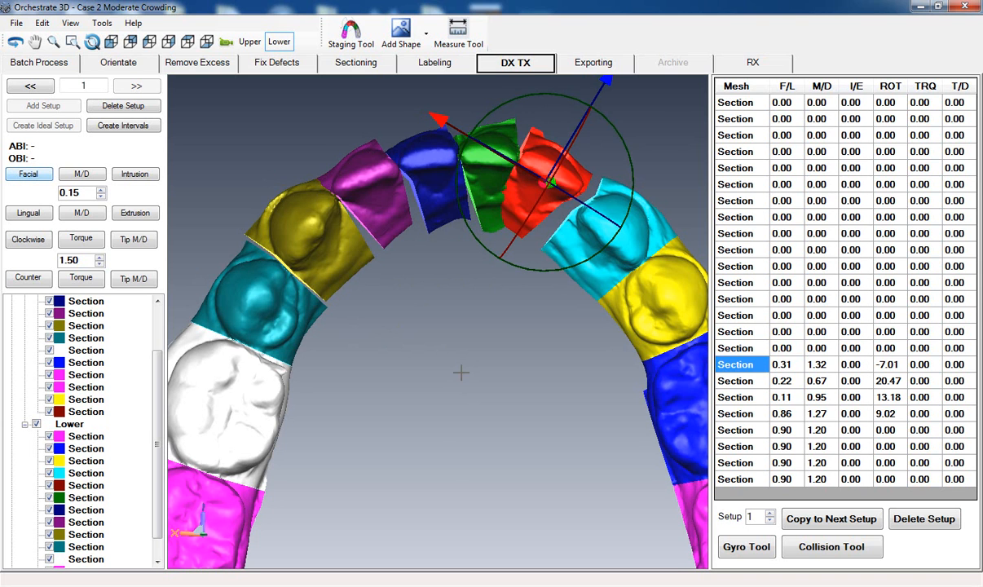
left_click(462, 372)
left_click(594, 229)
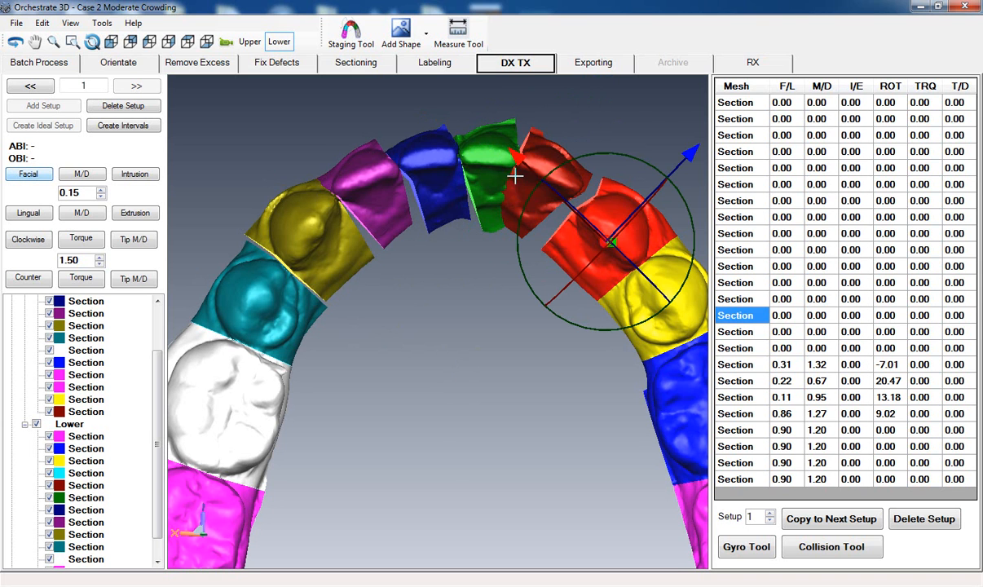
left_click_drag(519, 160, 513, 149)
left_click_drag(683, 146, 690, 139)
left_click(81, 238)
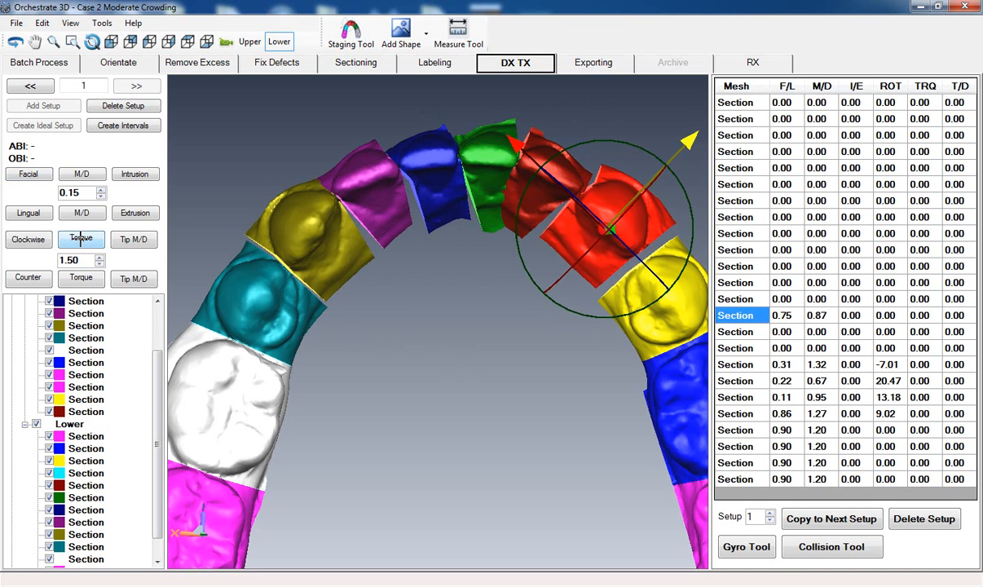
left_click(80, 239)
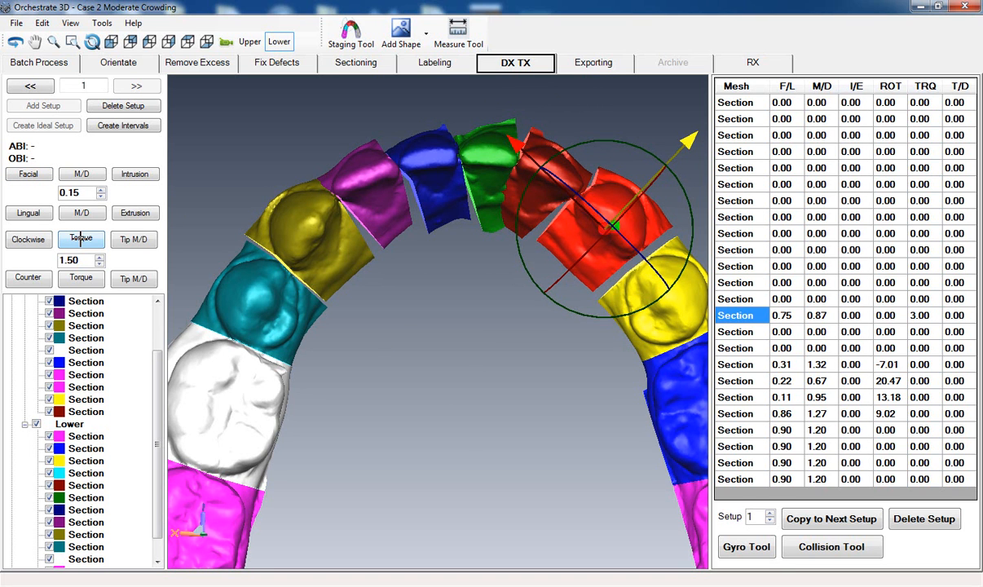
Move the yellow lower premolar forward by about 1.11 M/D to close the gap behind the cyan canine.
middle_click_drag(454, 438, 358, 336)
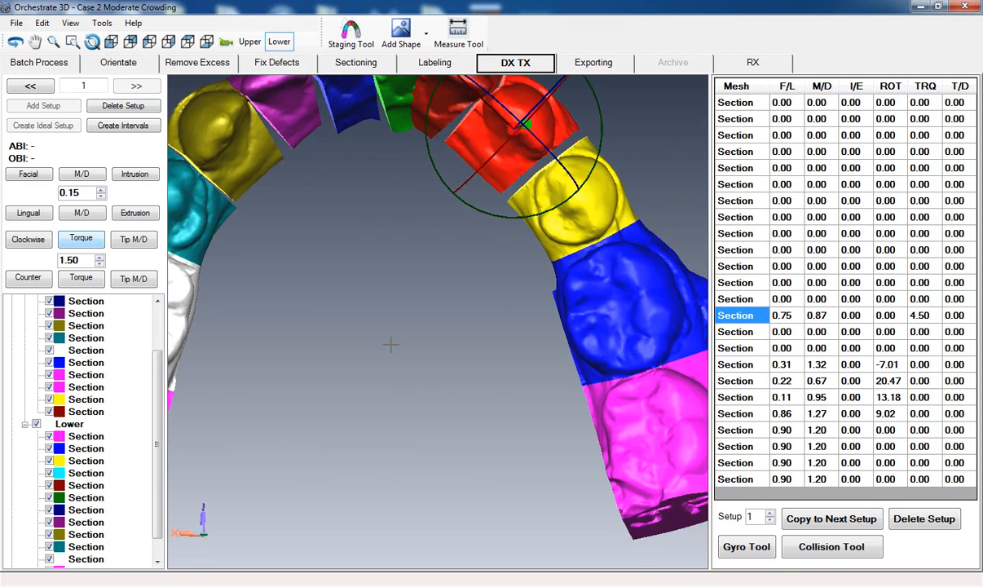
scroll(391, 345, "down", 3)
middle_click_drag(415, 346, 425, 379)
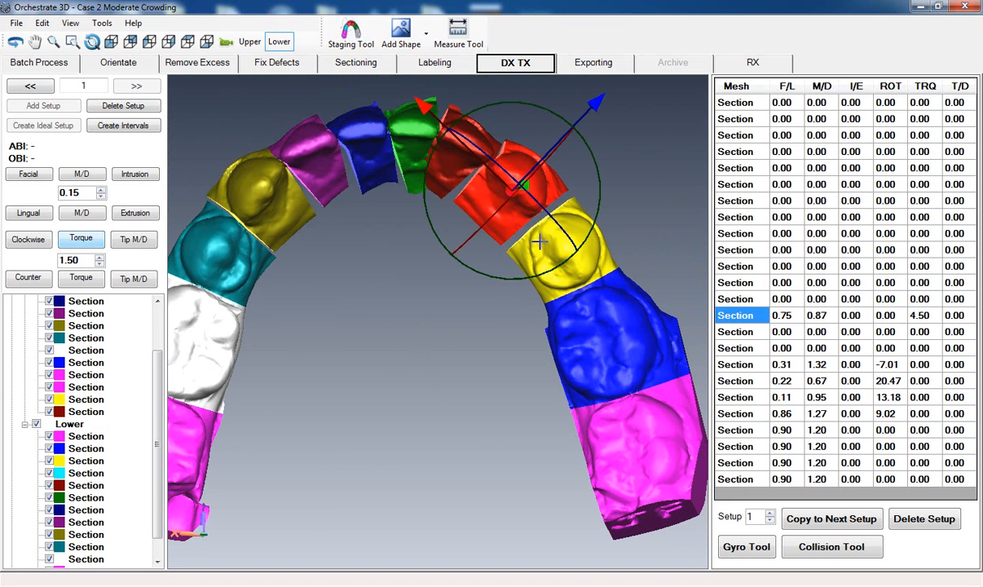
left_click(530, 236)
left_click_drag(508, 143, 504, 129)
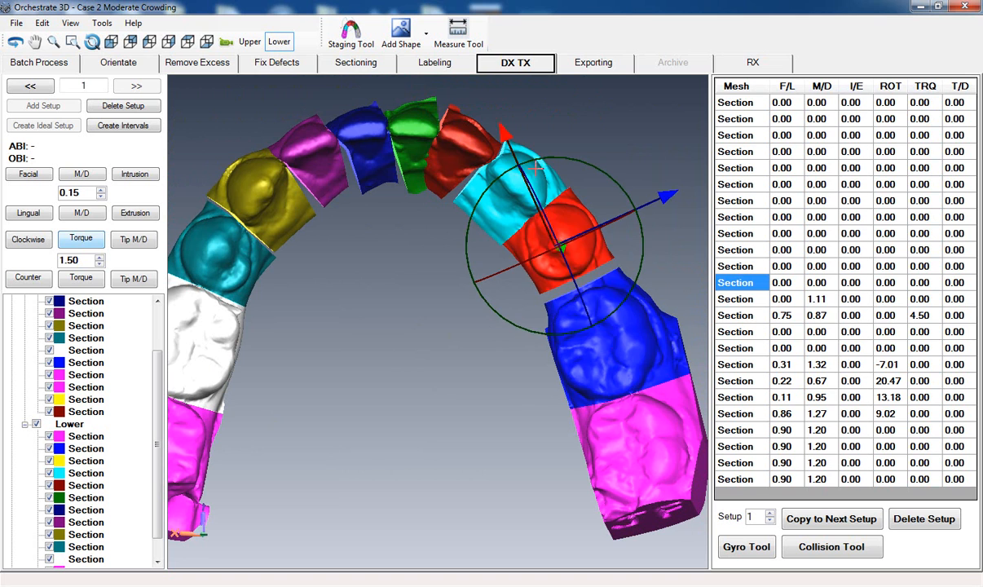
Close the gaps behind the yellow premolar by moving the blue molar about 1.84 M/D and the adjacent pink molar about 2.03 M/D.
left_click(608, 327)
left_click_drag(537, 220, 531, 205)
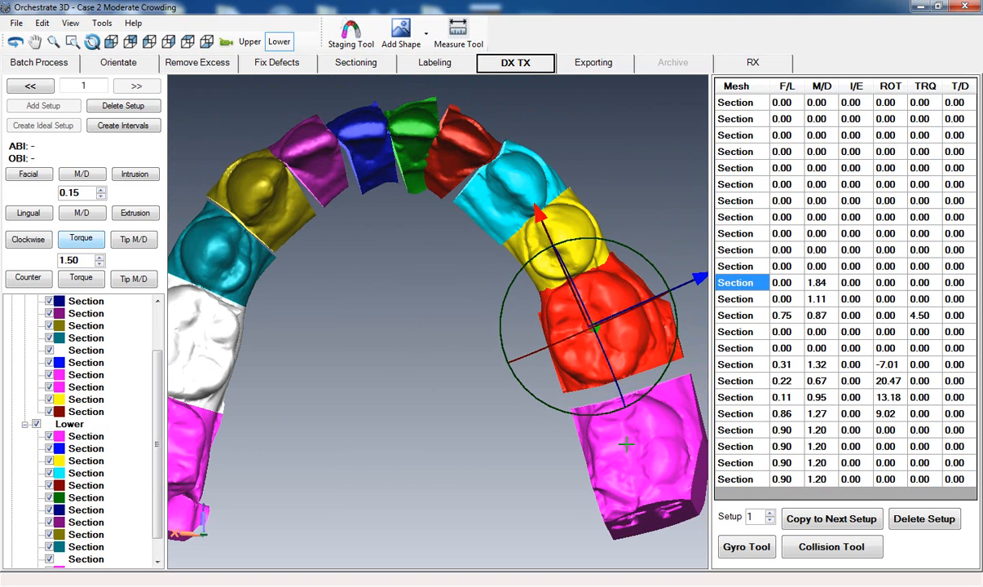
left_click(587, 412)
left_click_drag(588, 332, 566, 325)
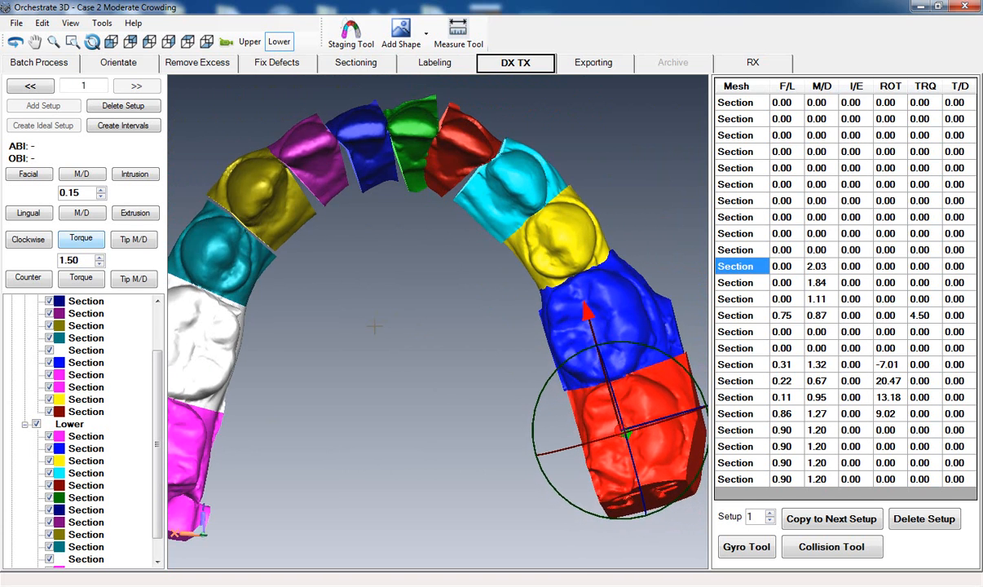
Apply 1.50 of torque to the purple lower lateral incisor and clear the selection.
middle_click_drag(390, 337, 415, 336, "ctrl")
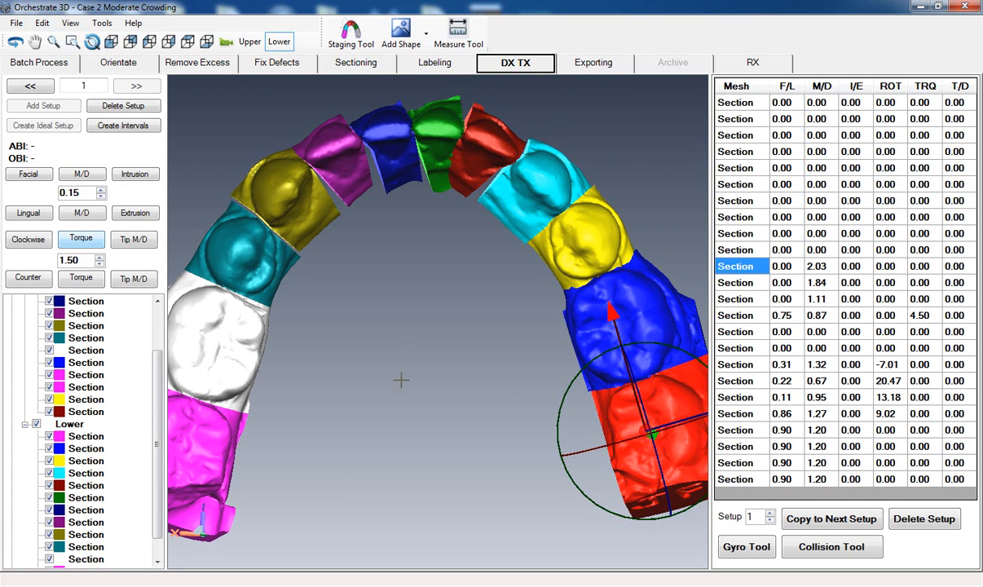
middle_click_drag(397, 343, 409, 427)
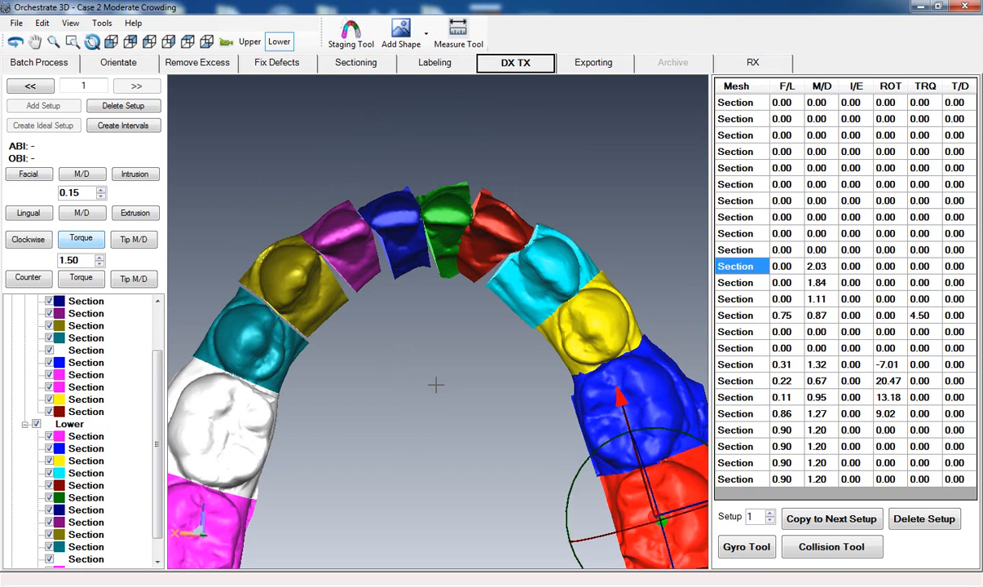
left_click(350, 239)
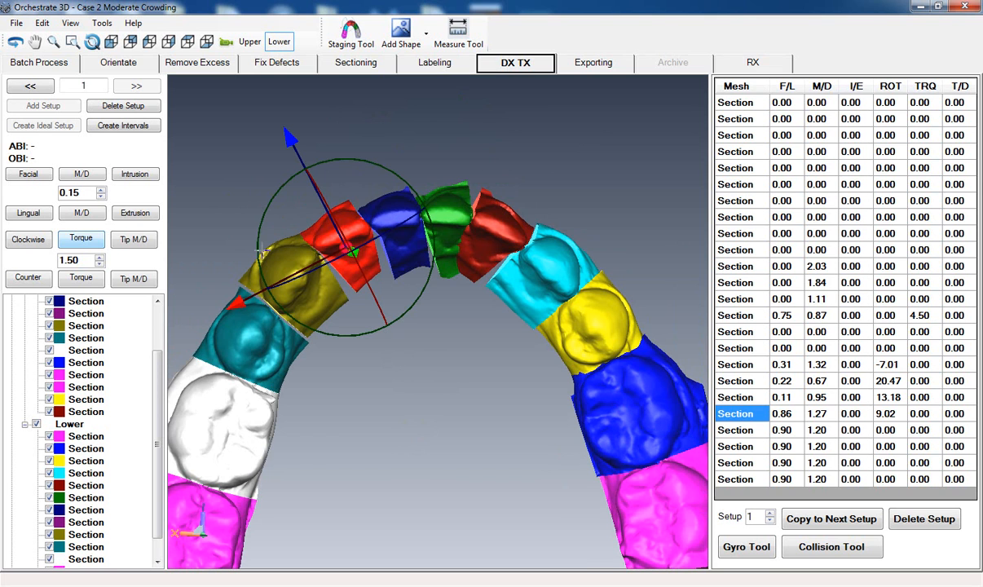
left_click(82, 238)
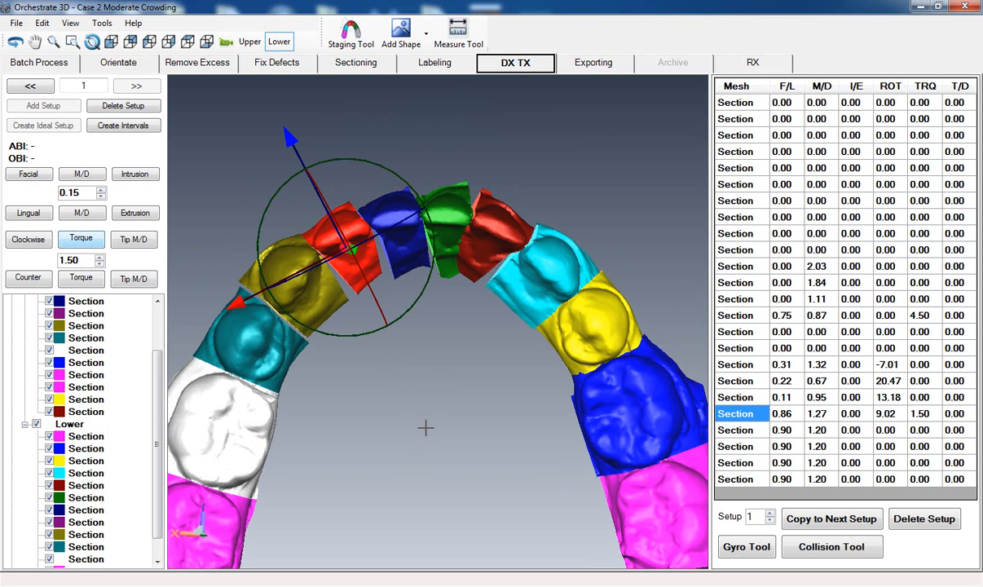
left_click(378, 463)
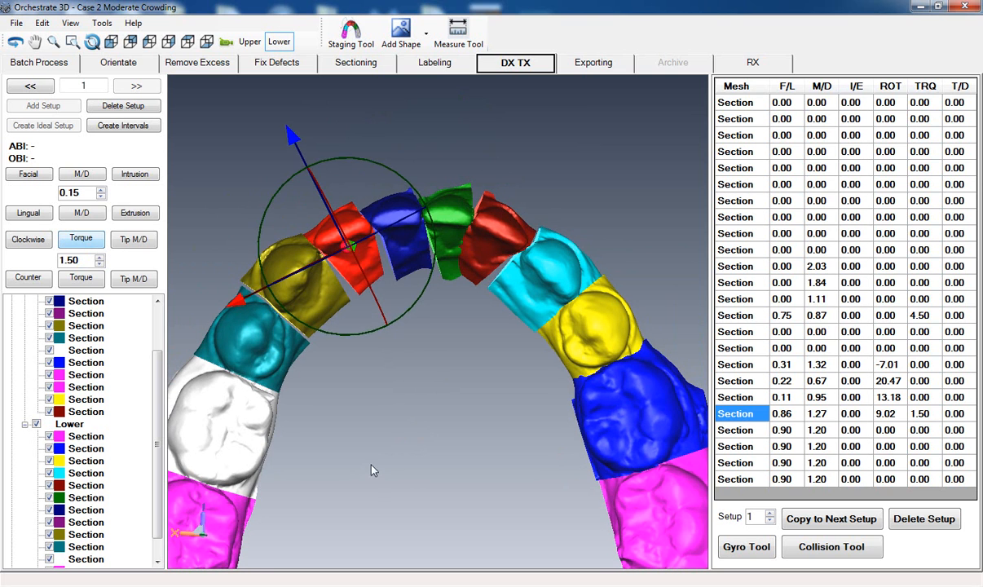
left_click_drag(381, 463, 395, 424)
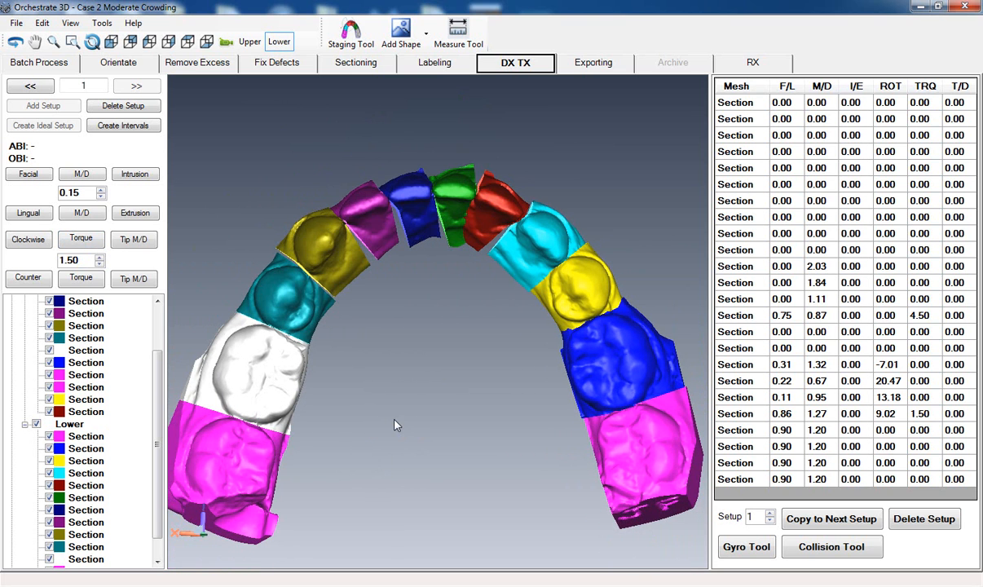
Consult the Tooth Movement Overview slide in PowerPoint and return to the Case 2 Moderate Crowding window in Orchestrate 3D.
left_click_drag(395, 424, 398, 361)
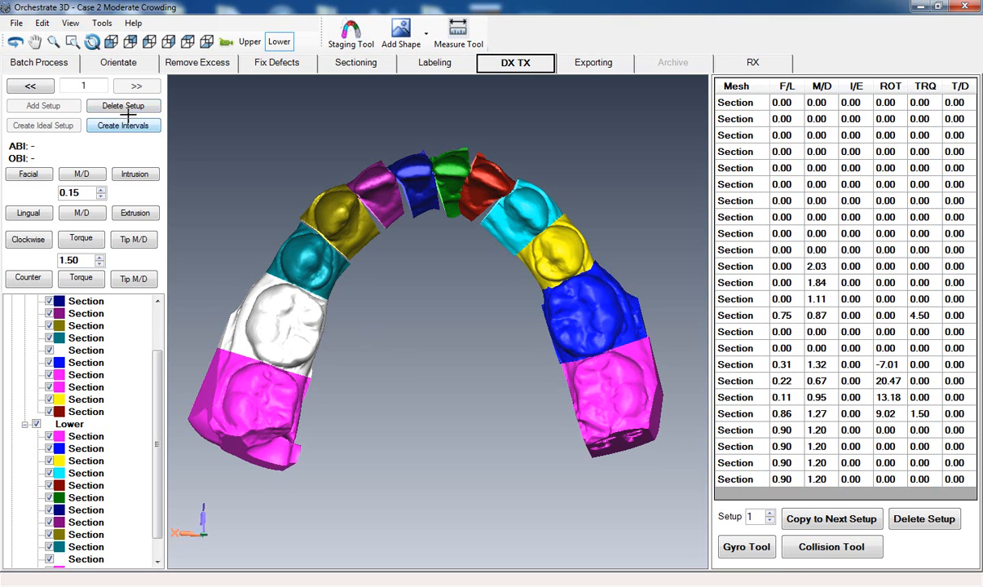
mouse_move(272, 583)
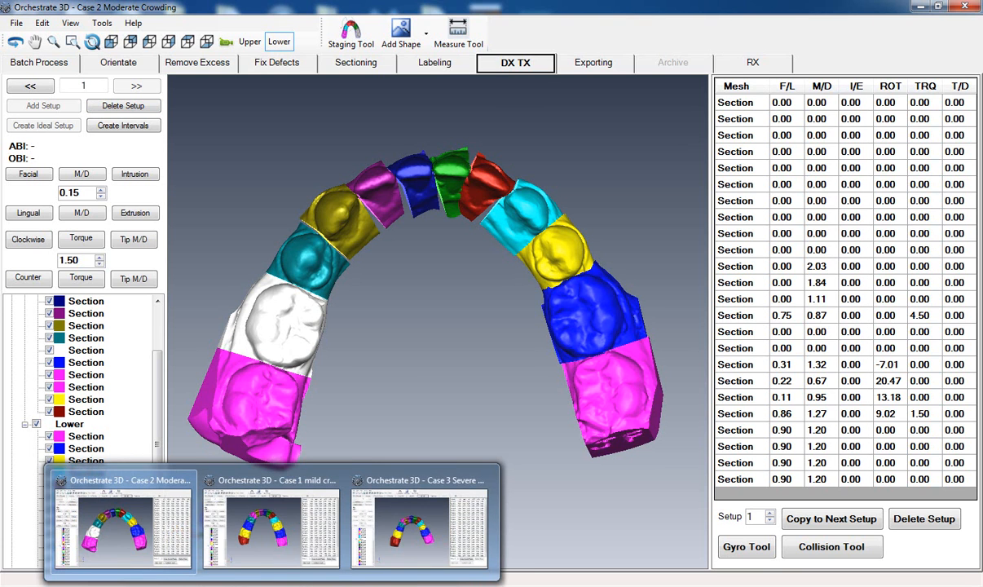
left_click(301, 540)
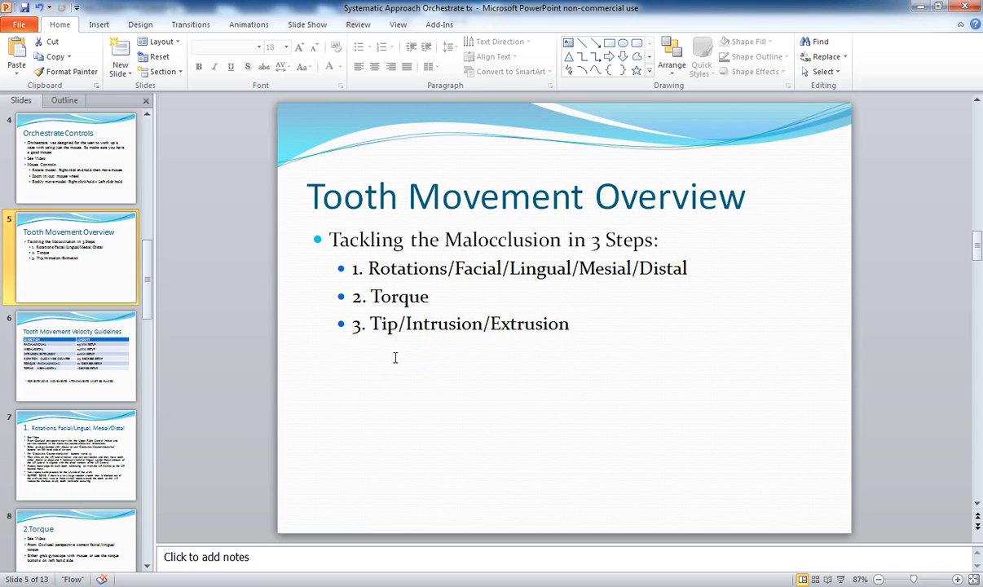
mouse_move(273, 585)
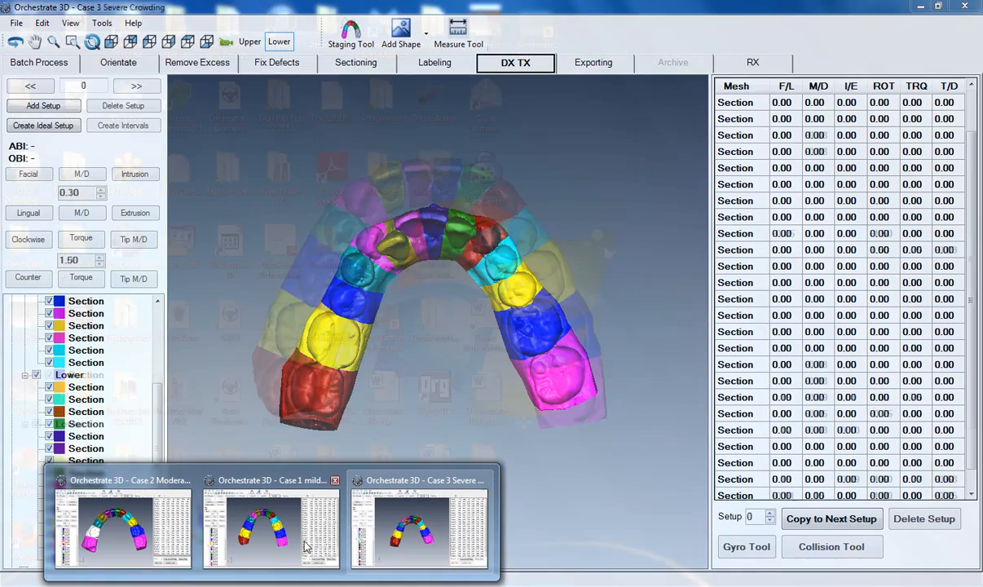
left_click(158, 545)
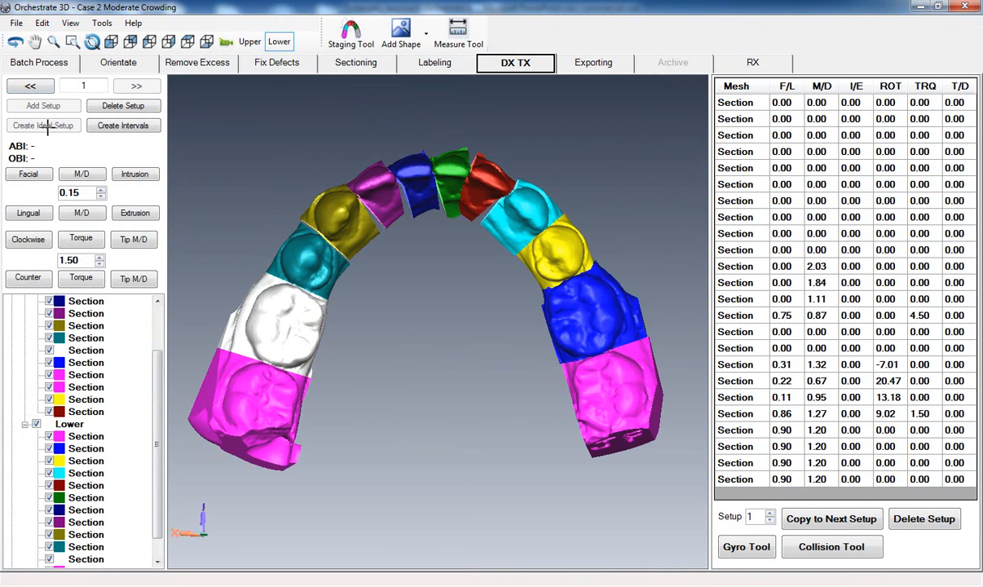
From the front view, tip the olive lower canine mesiodistally to -3.00 in 1.50 increments.
left_click(109, 42)
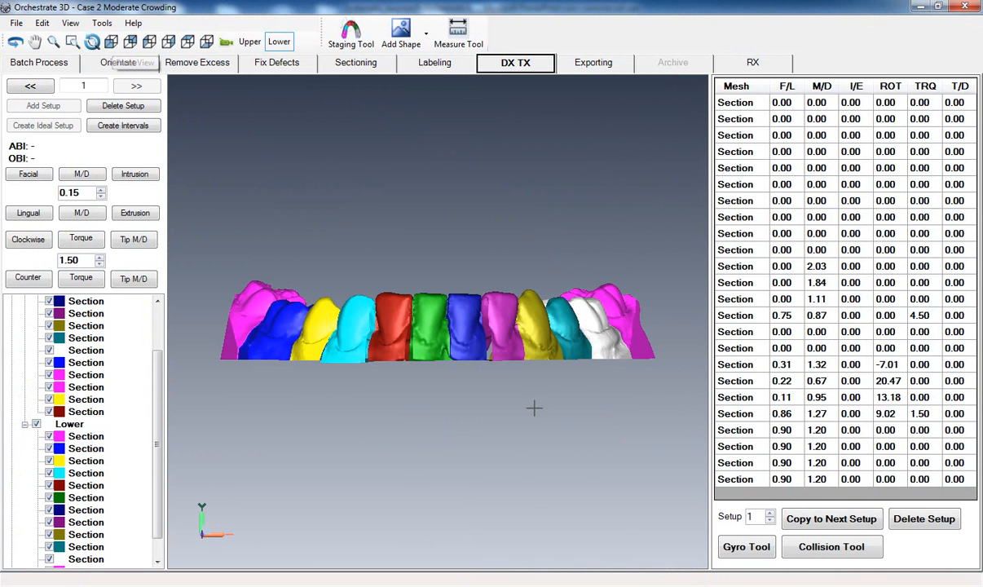
left_click_drag(561, 362, 407, 375)
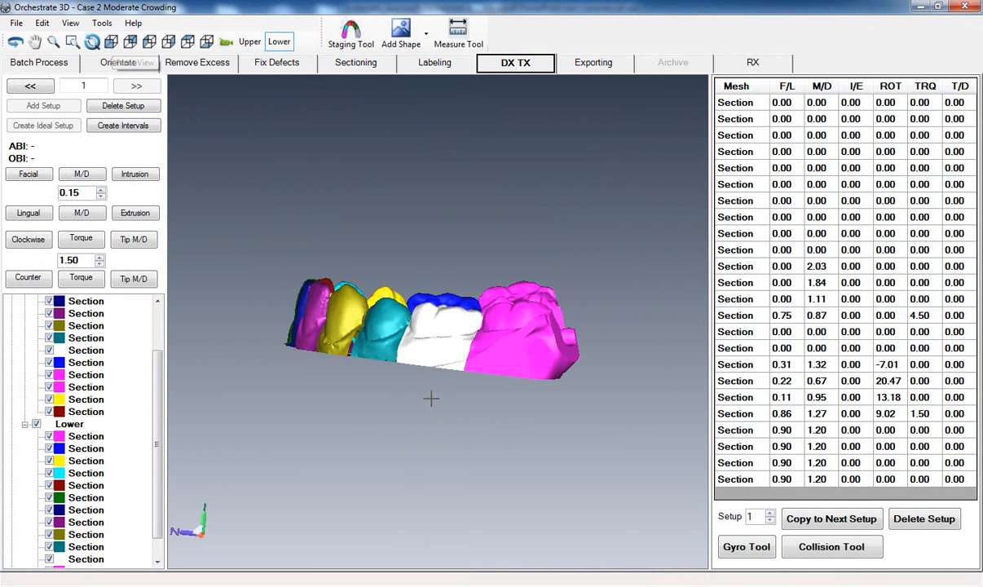
mouse_move(263, 344)
left_mouse_down()
mouse_move(341, 354)
mouse_move(322, 343)
mouse_move(346, 319)
mouse_move(308, 324)
mouse_move(385, 349)
left_mouse_up()
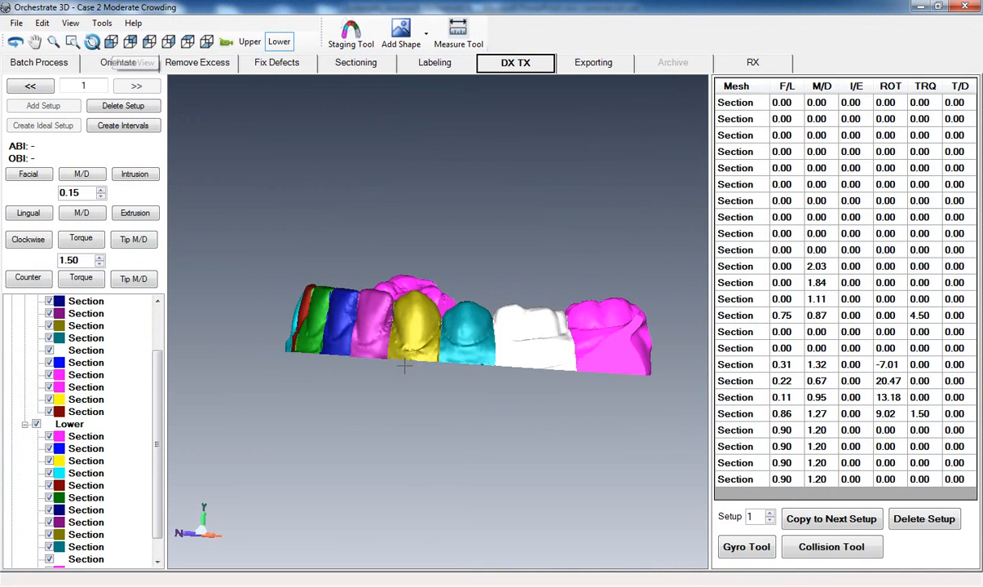
left_click(416, 327)
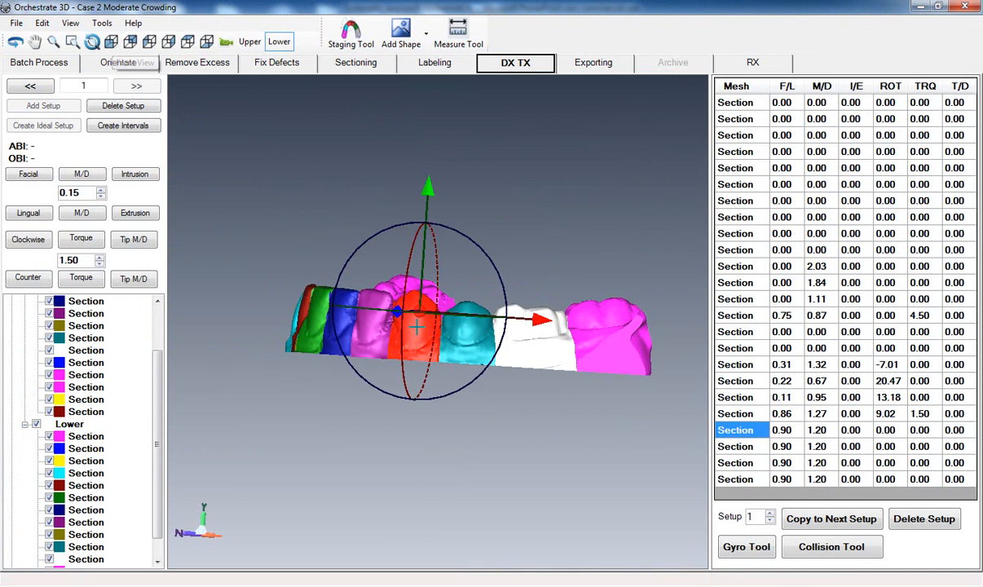
left_click(128, 281)
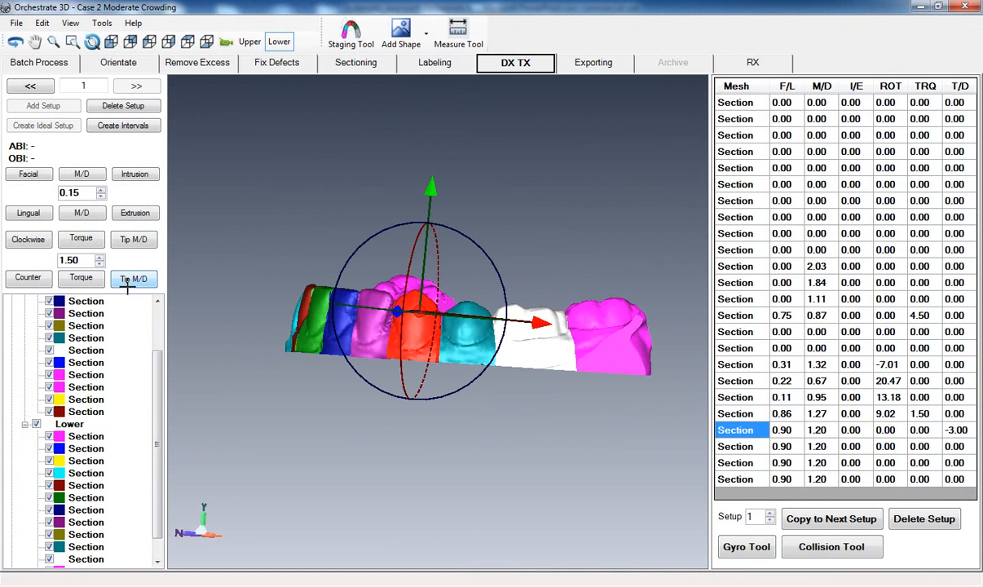
Intrude the purple lower lateral incisor by 0.30 in 0.15 increments and clear the selection.
left_click_drag(261, 358, 481, 466)
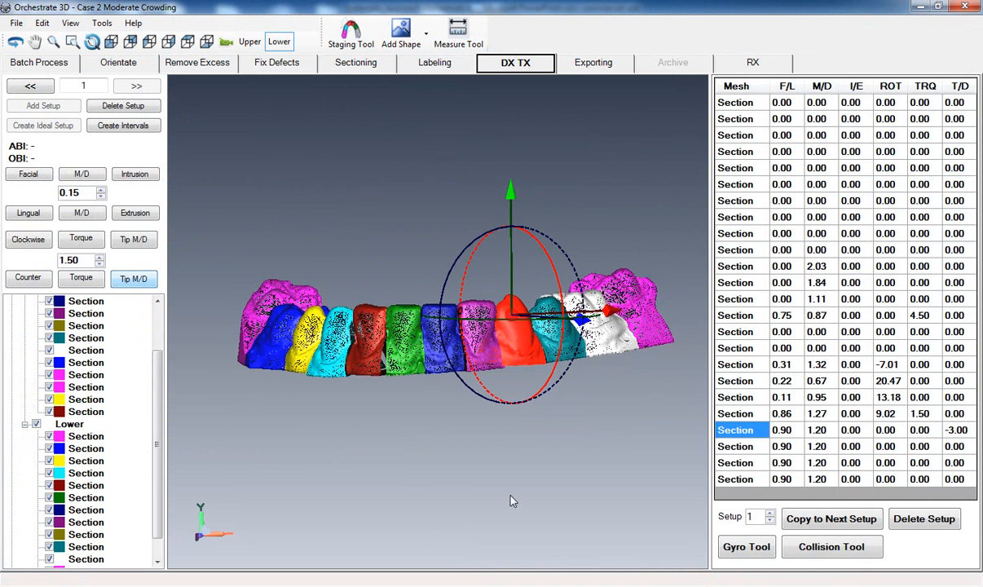
left_click(466, 354)
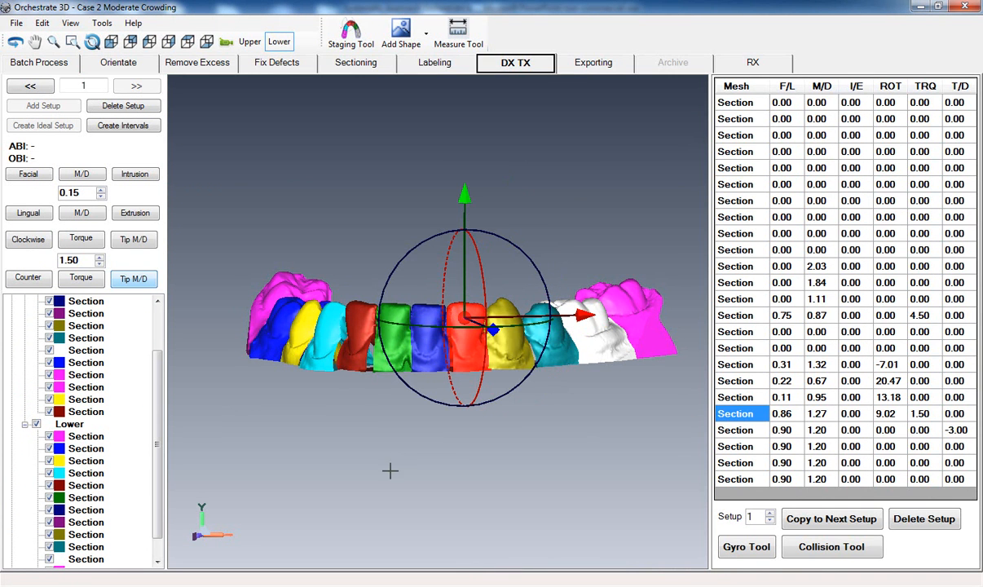
left_click(130, 173)
left_click(131, 174)
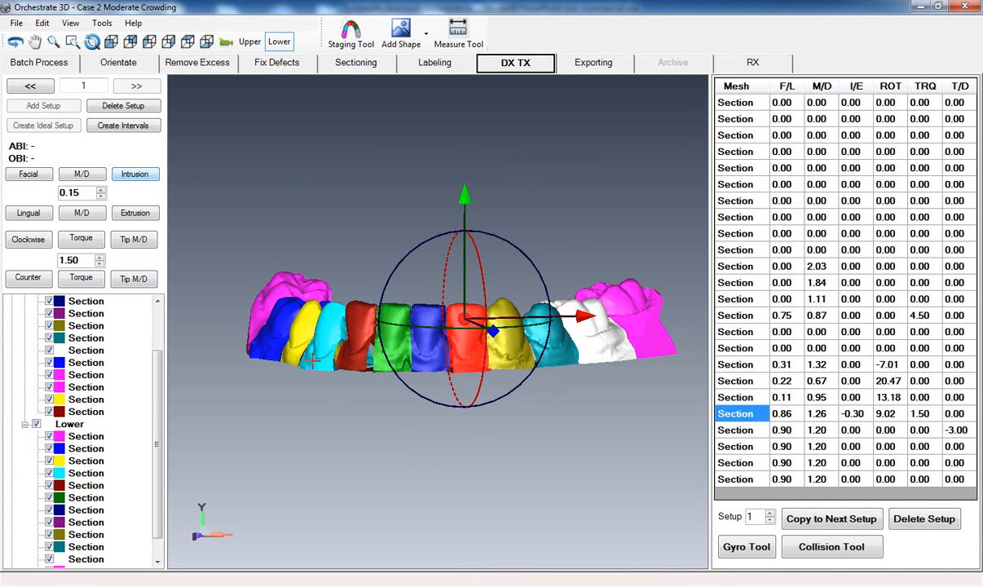
left_click(519, 494)
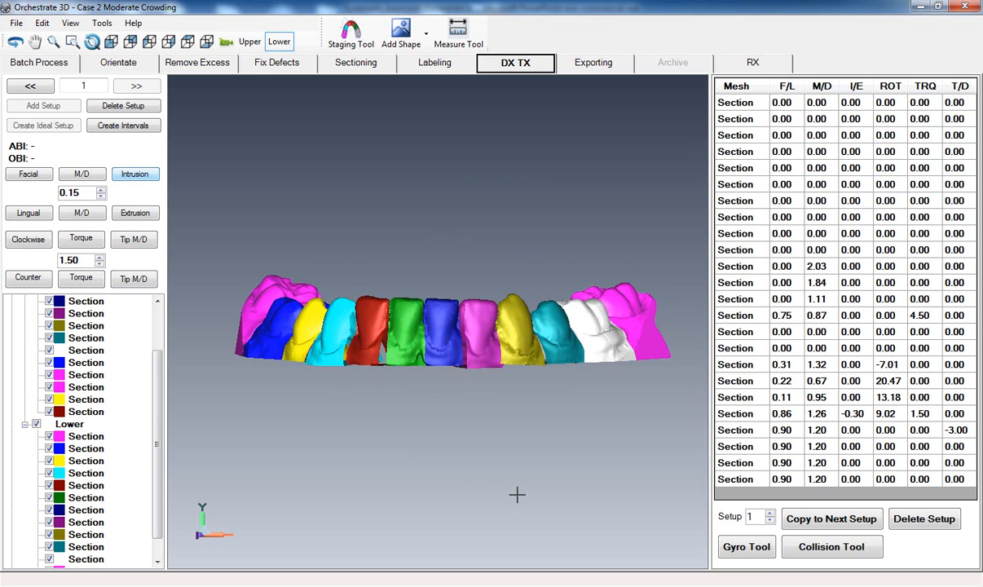
Tip the dark blue lower central incisor mesiodistally to 3.08 in about 1.50 increments and clear the selection.
left_click_drag(519, 494, 523, 422)
left_click_drag(512, 368, 452, 338)
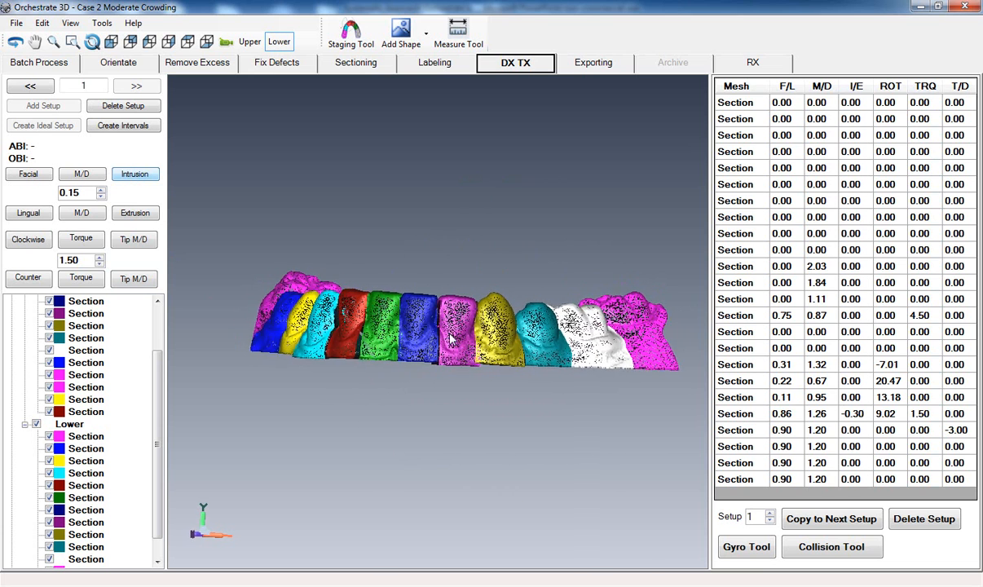
left_click(408, 310)
left_click(133, 279)
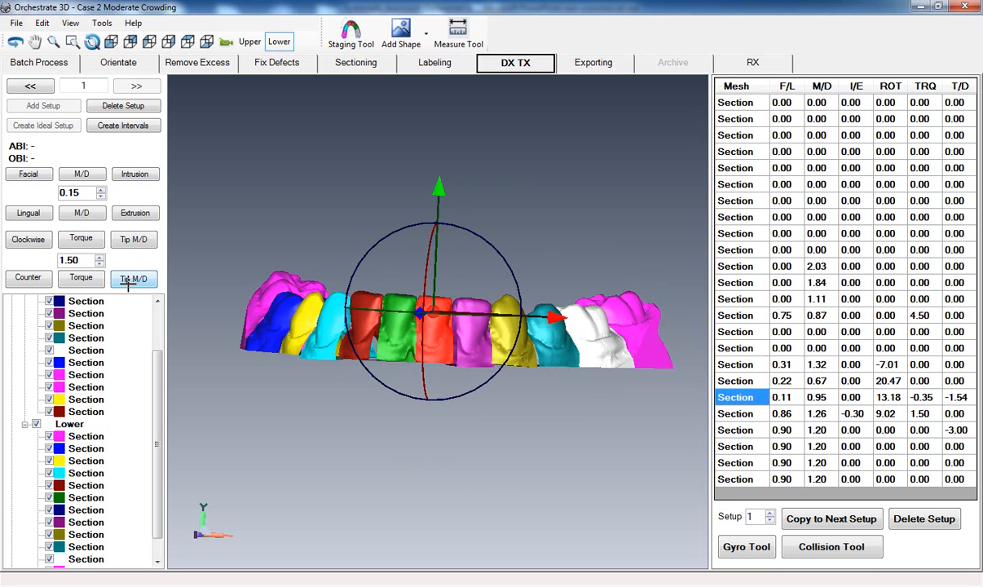
left_click(135, 238)
left_click(135, 238)
left_click(134, 238)
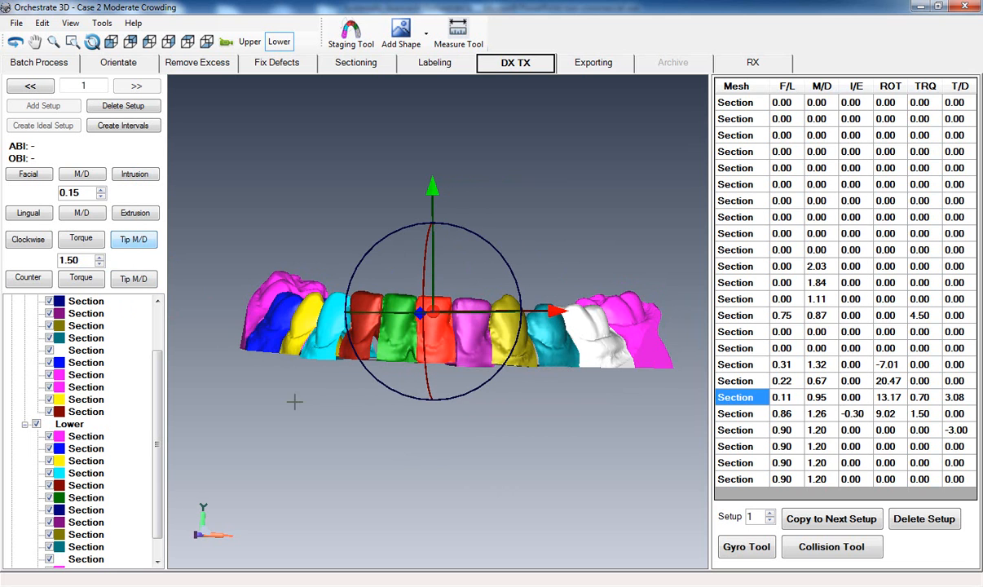
middle_click_drag(379, 377, 416, 383)
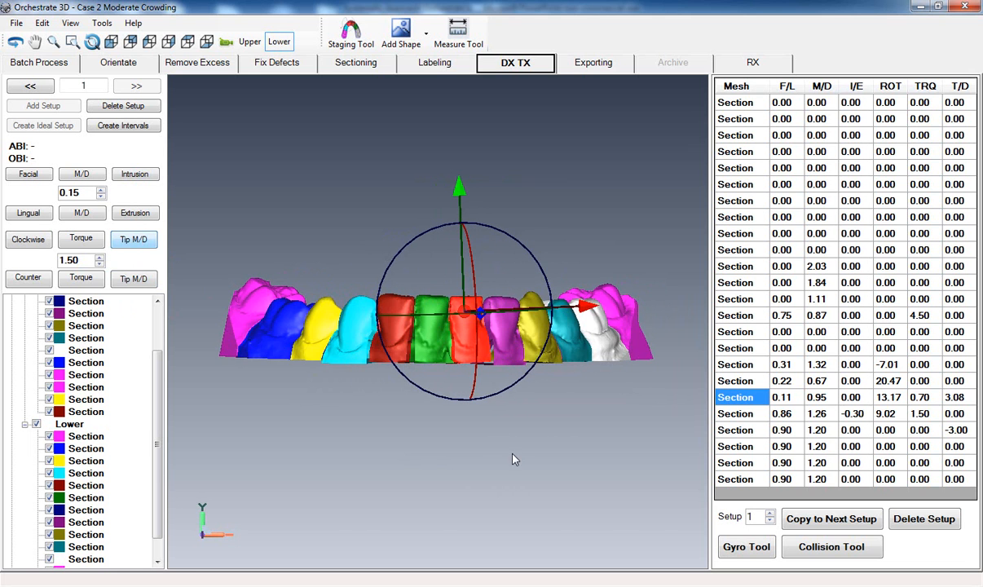
left_click(478, 430)
Intrude the olive lower canine by 0.15 and clear the selection.
middle_click_drag(318, 336, 402, 417)
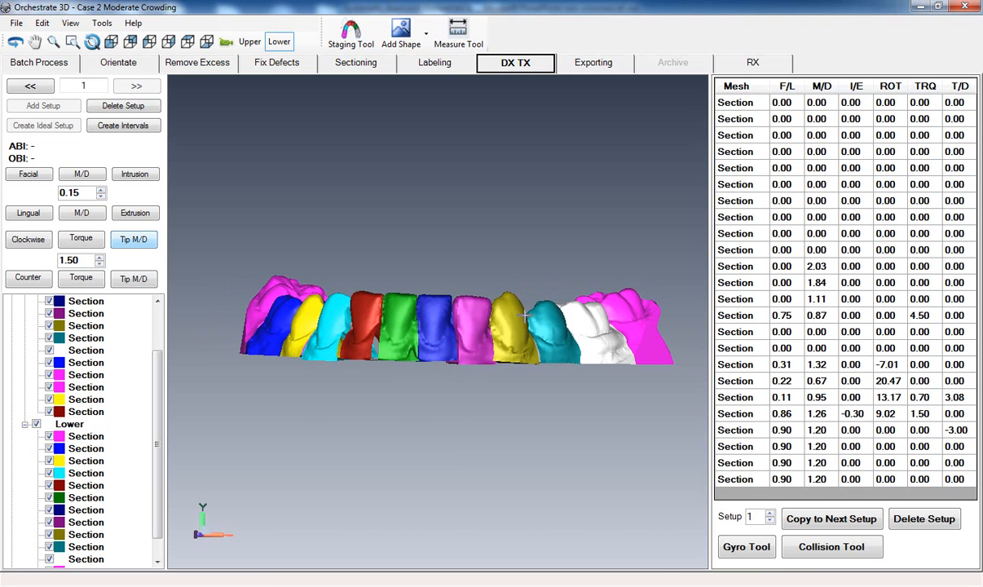
middle_click_drag(343, 282, 388, 333)
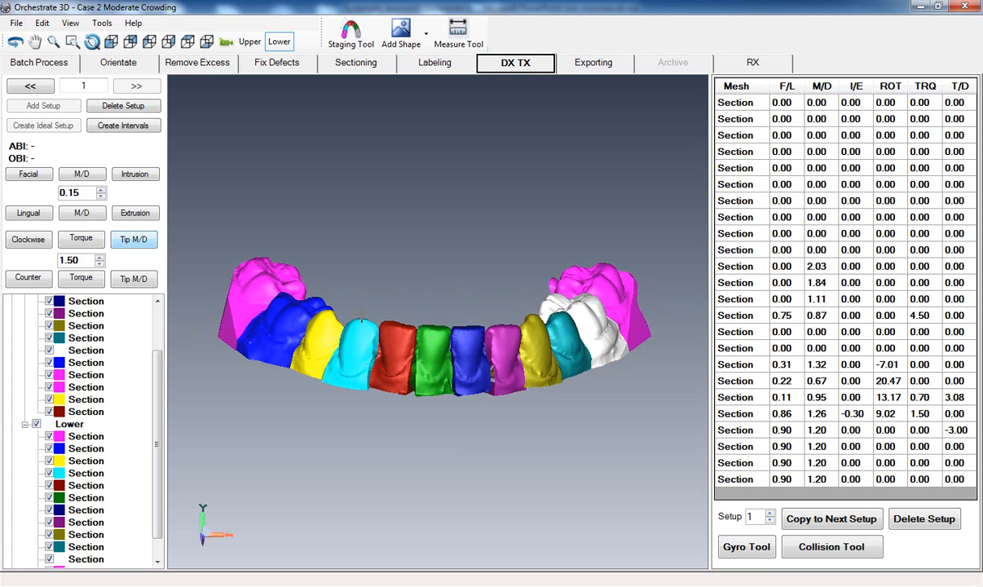
middle_click_drag(496, 389, 270, 368)
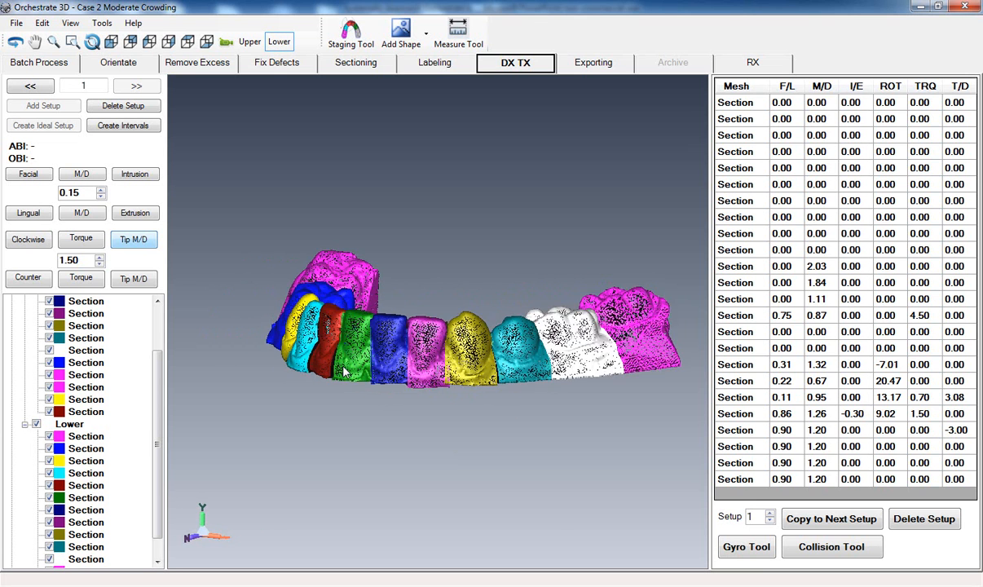
middle_click_drag(372, 364, 490, 326)
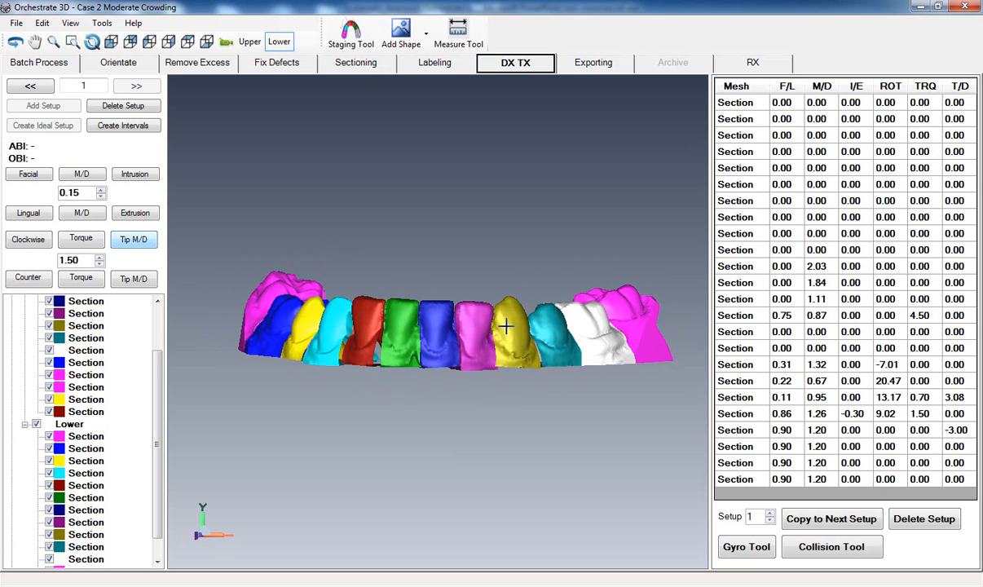
left_click(505, 321)
left_click(115, 168)
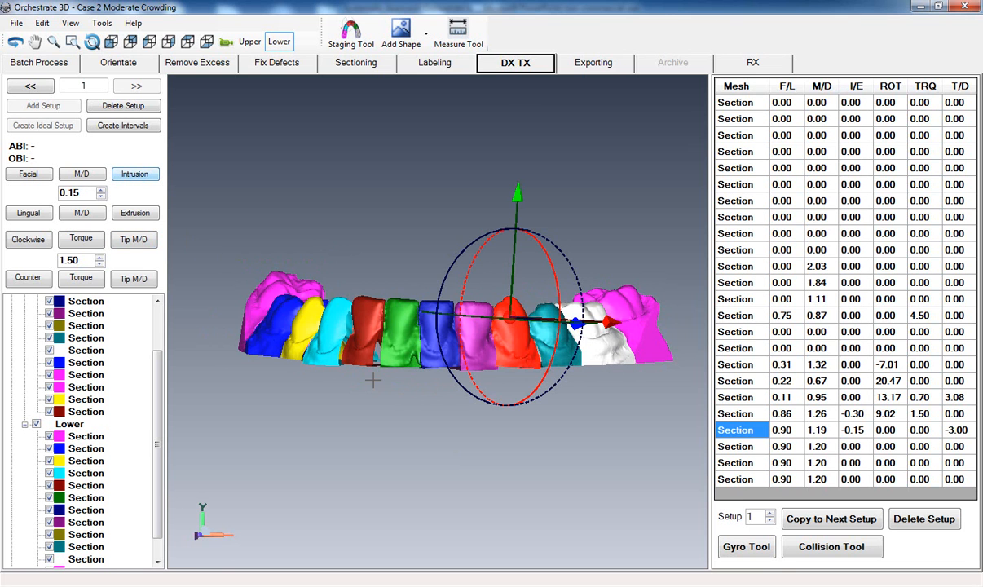
left_click(396, 429)
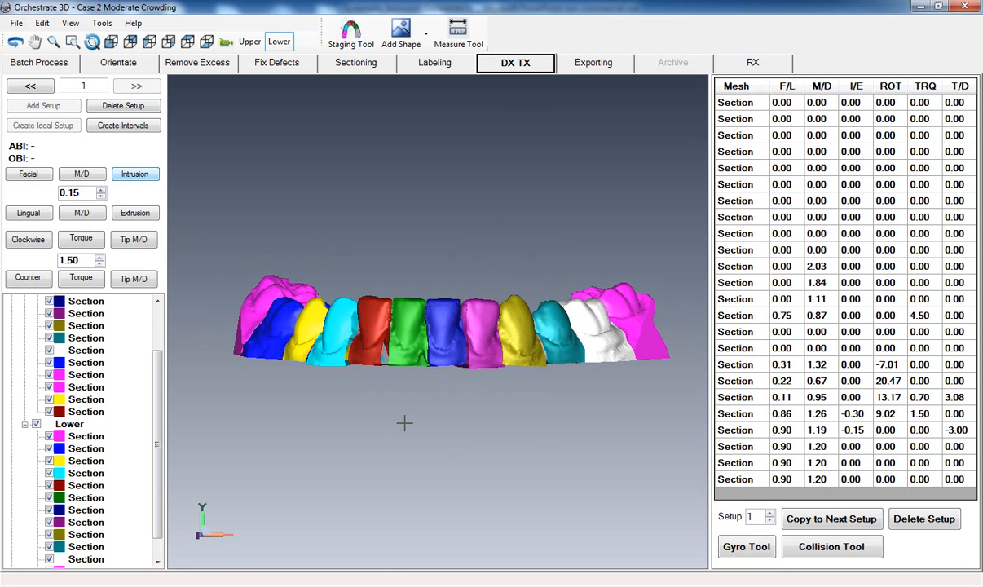
Inspect the lower arch from front, side and occlusal views, and consult the Tooth Movement Velocity Guidelines slide in PowerPoint before returning to Case 2.
middle_click_drag(504, 325, 414, 306)
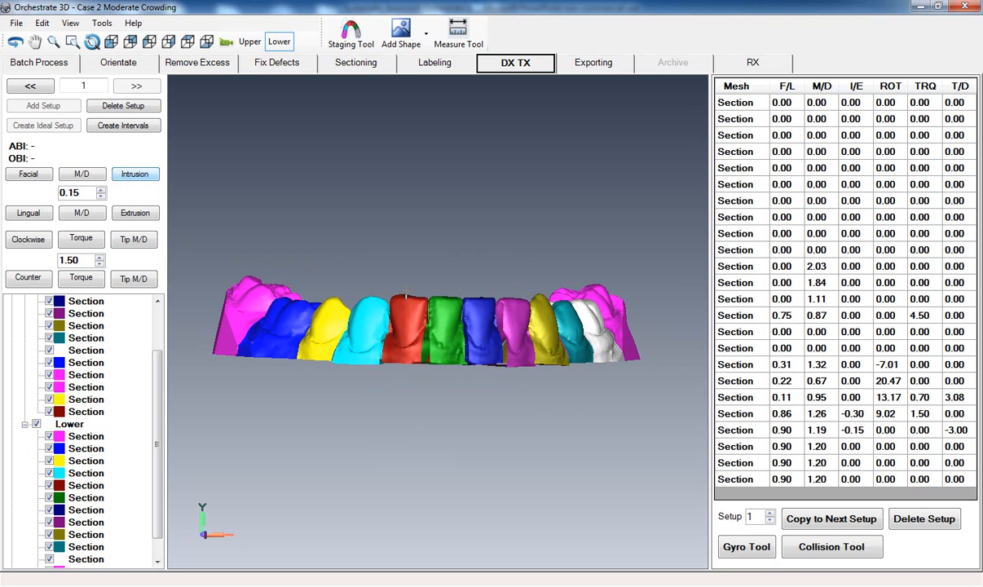
middle_click_drag(466, 333, 441, 336)
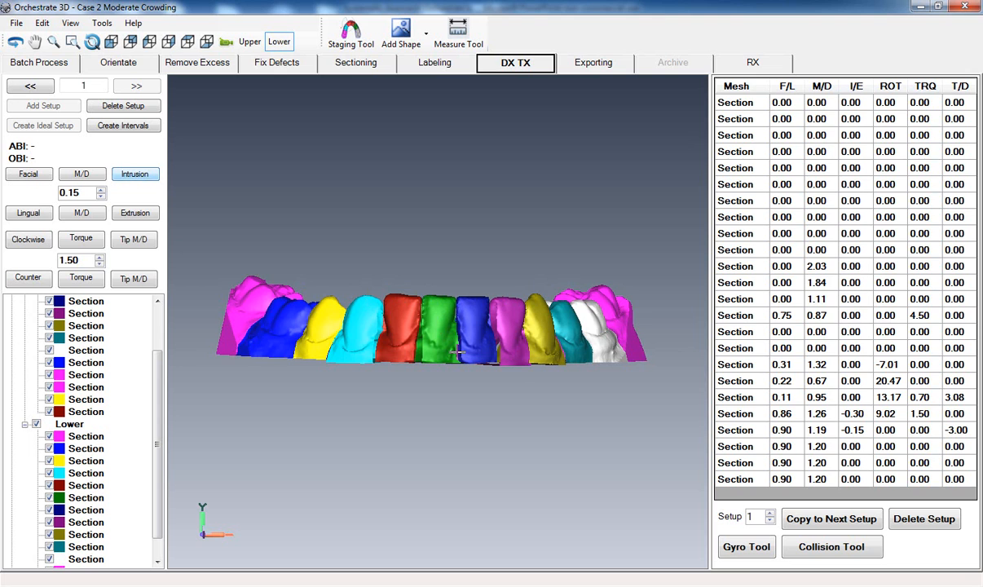
middle_click_drag(566, 422, 265, 382)
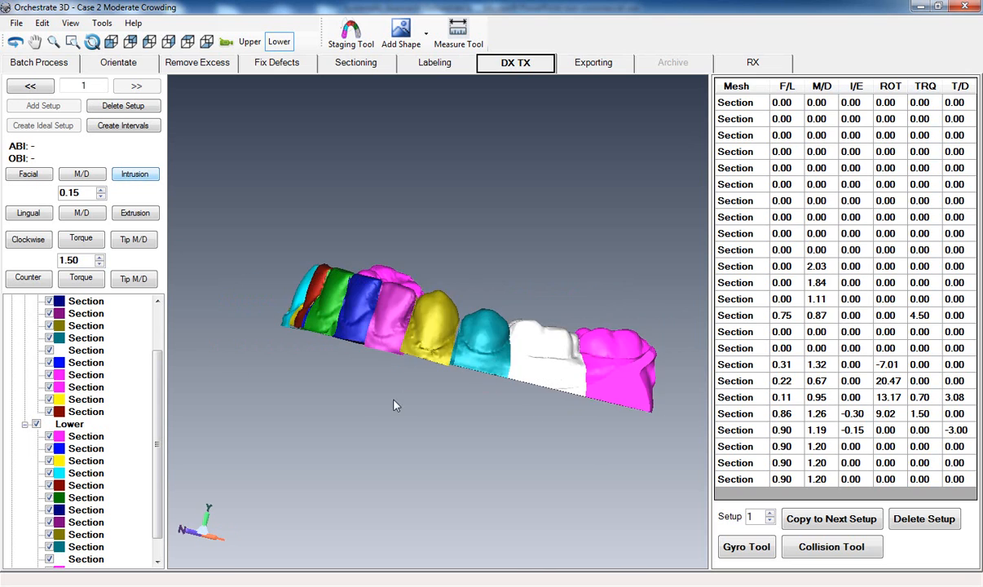
middle_click_drag(529, 404, 459, 372)
middle_click_drag(416, 316, 443, 325)
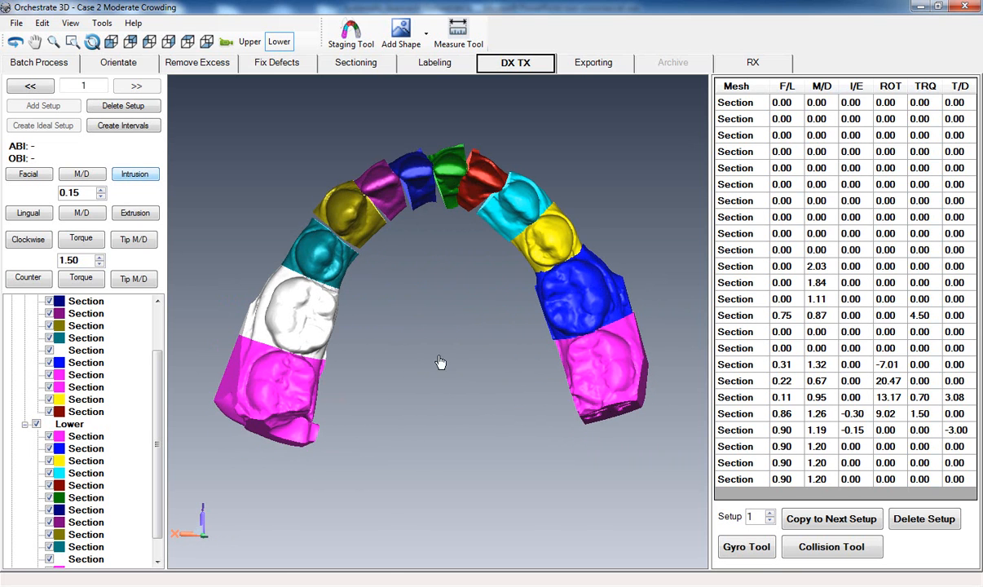
left_click(230, 585)
left_click(278, 545)
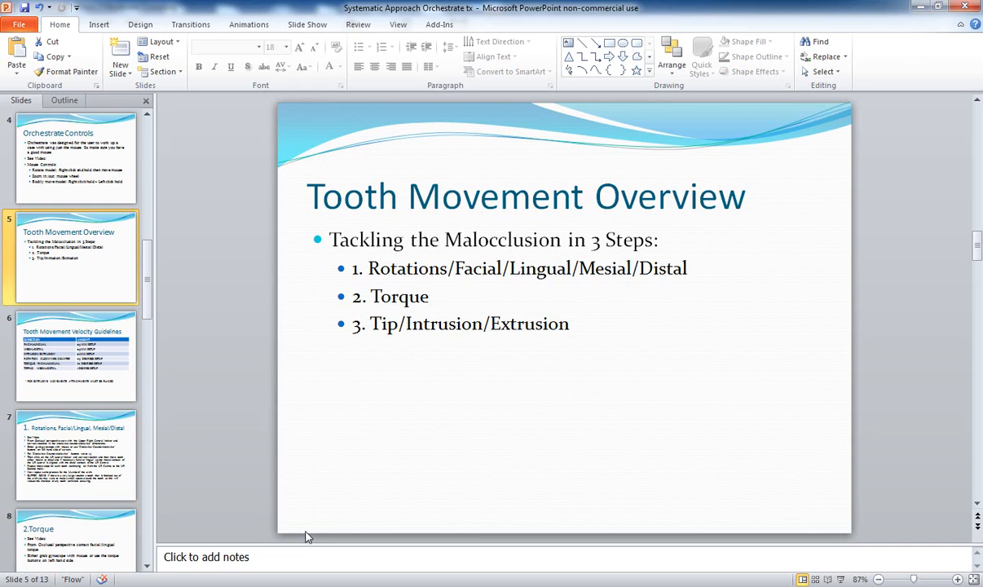
left_click(79, 318)
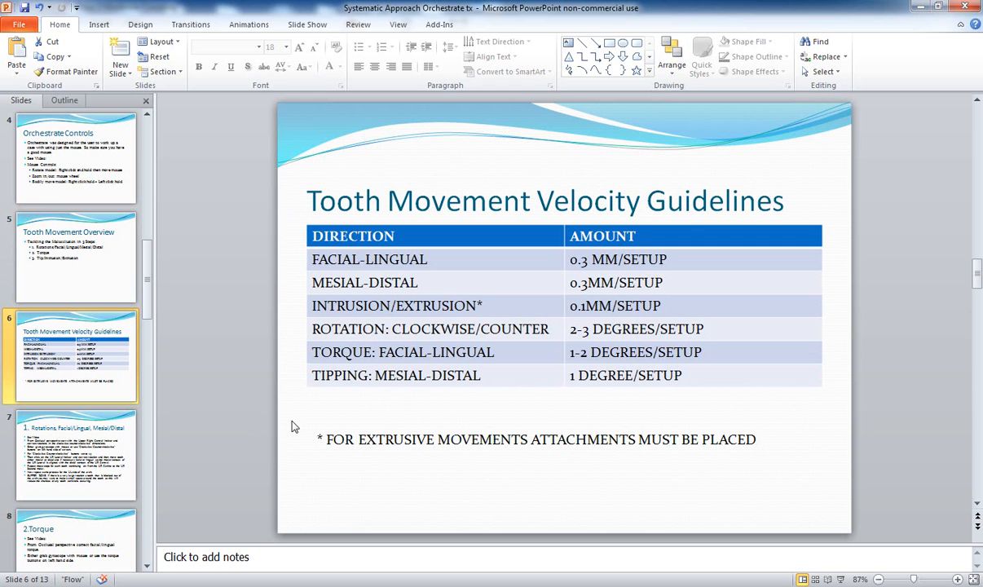
mouse_move(272, 586)
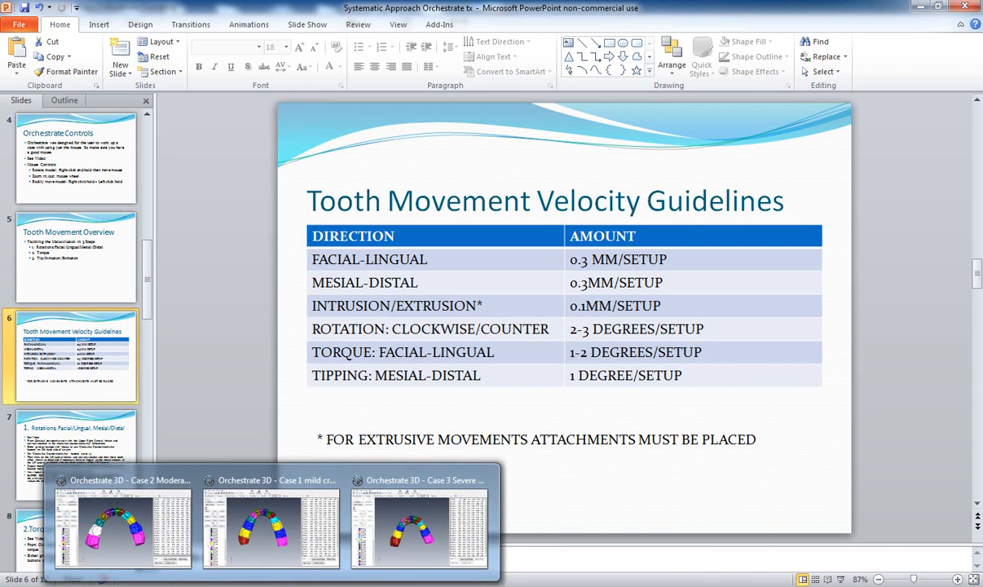
left_click(122, 522)
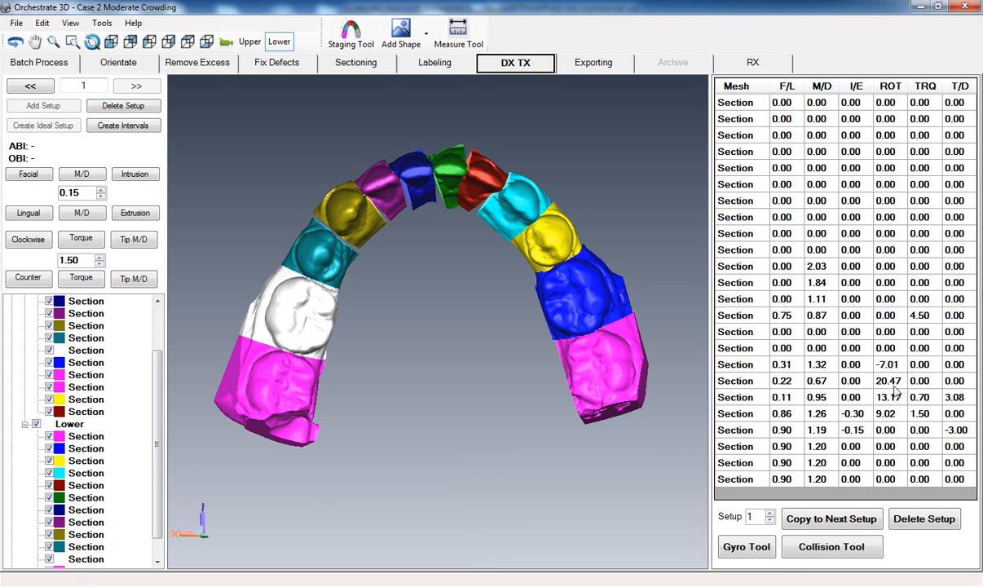
Select the most rotated tooth, the green lower central incisor, and create 10 interval setups from the ideal setup.
left_click(733, 381)
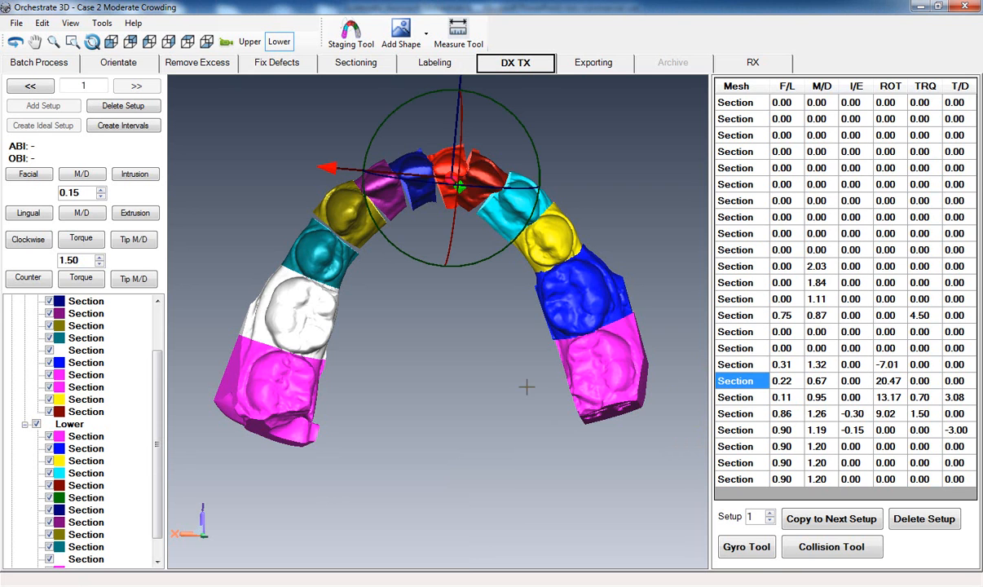
left_click(136, 128)
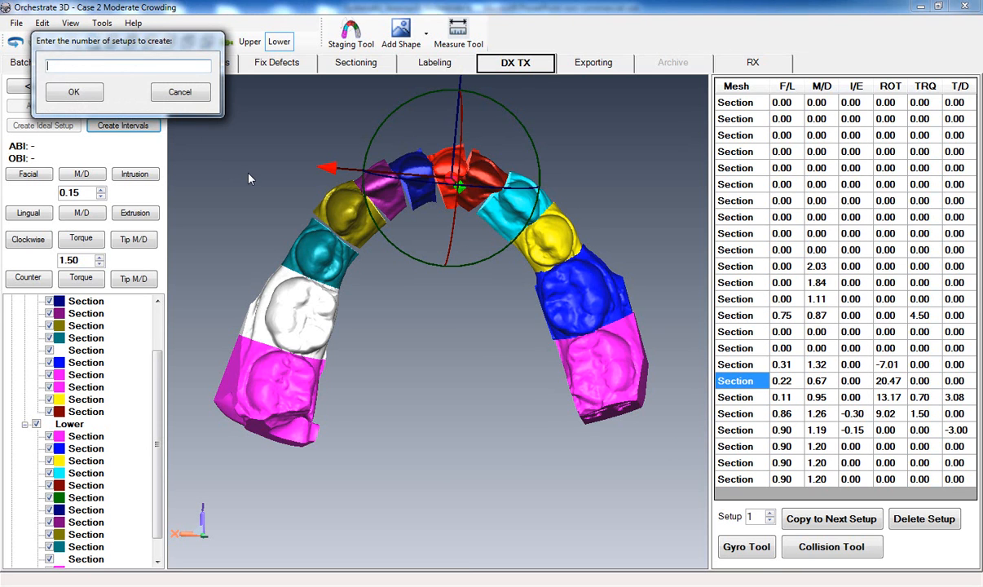
type("10")
left_click(67, 88)
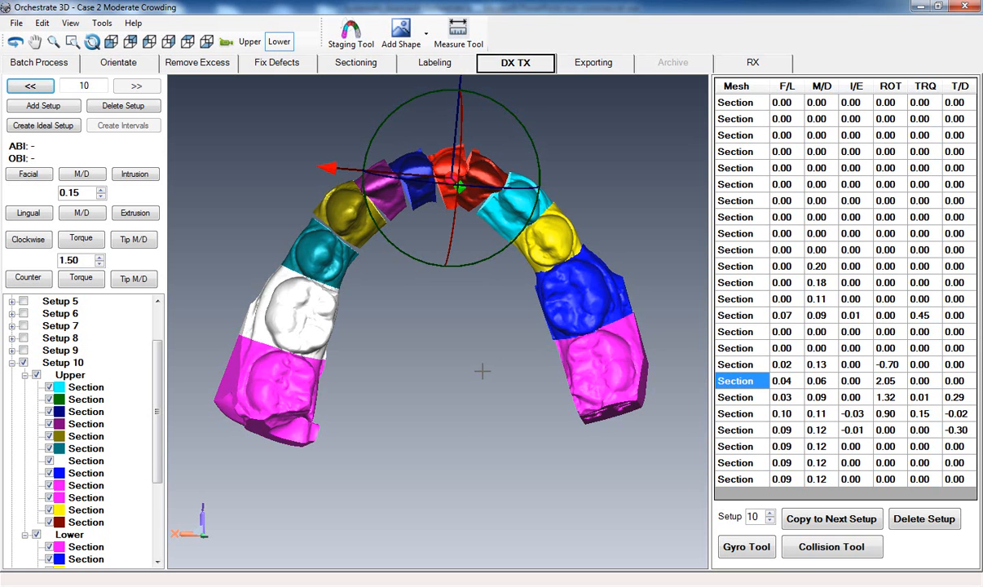
Clear the tooth selection and examine the lower arch of Setup 10 from occlusal and lingual views, close up on the incisors.
middle_click_drag(466, 382, 489, 379)
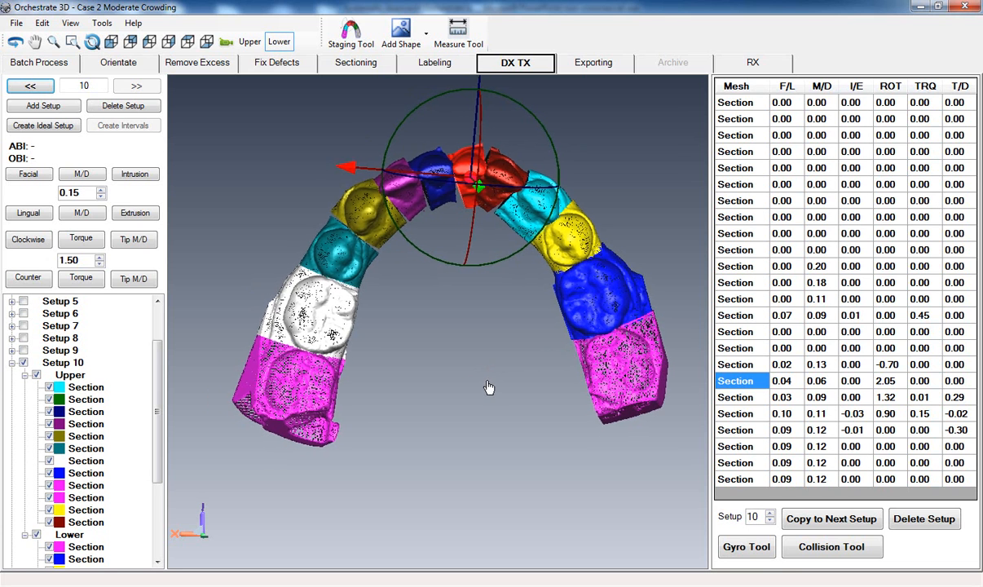
scroll(490, 379, "down", 1)
left_click(482, 376)
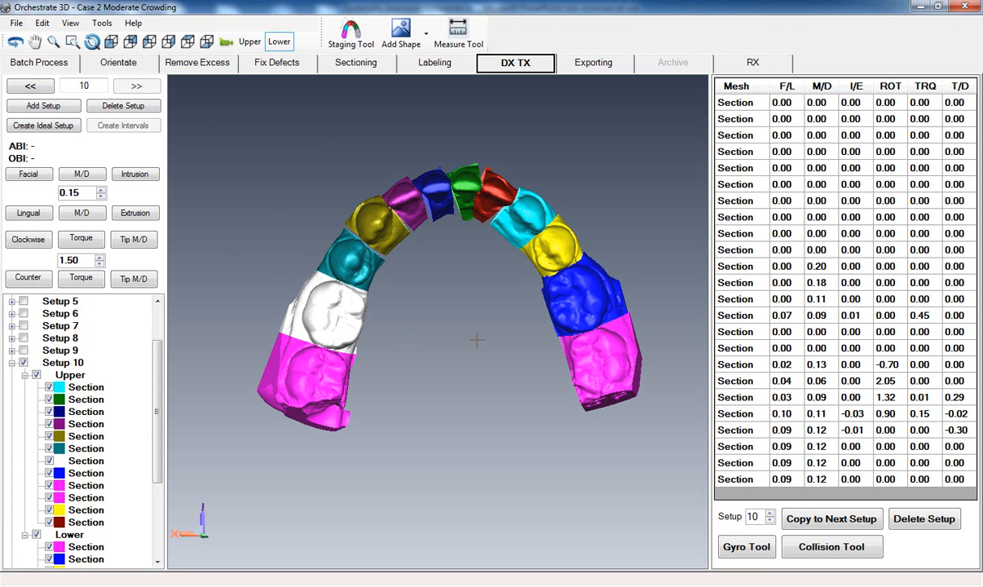
middle_click_drag(468, 340, 456, 324)
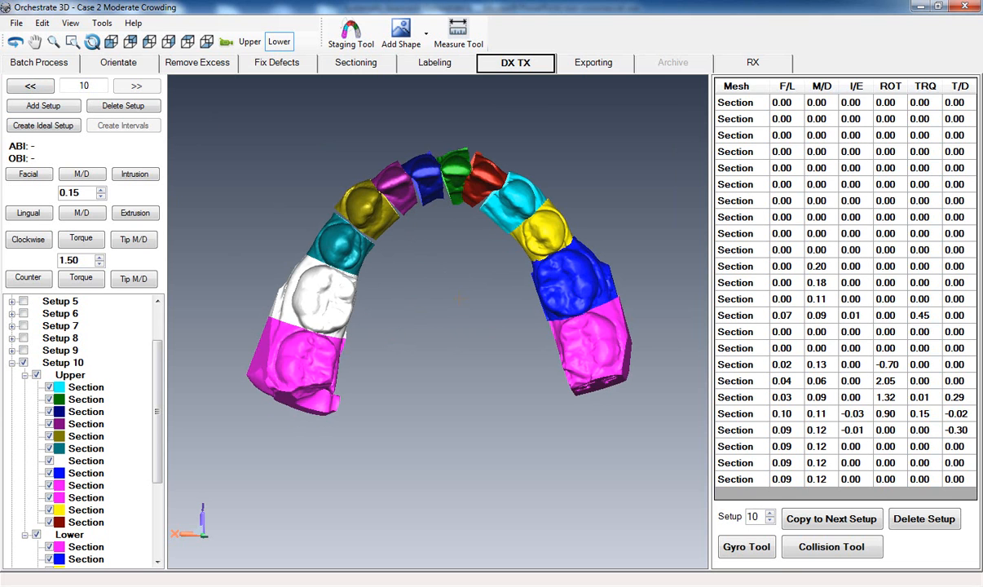
mouse_move(424, 147)
left_mouse_down()
mouse_move(439, 273)
mouse_move(412, 397)
mouse_move(440, 412)
mouse_move(463, 235)
mouse_move(458, 168)
left_mouse_up()
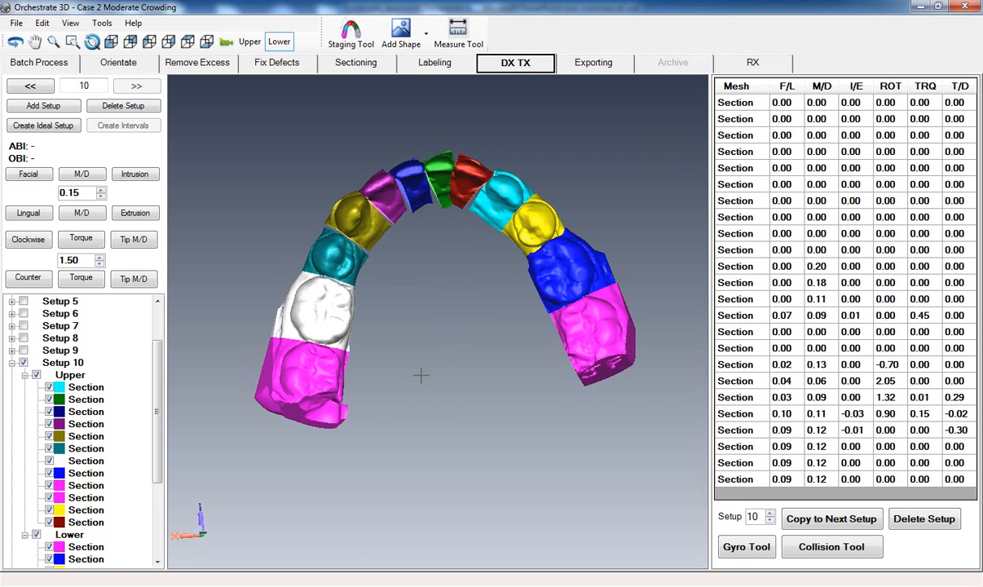
left_click_drag(409, 428, 423, 220)
scroll(435, 361, "up", 5)
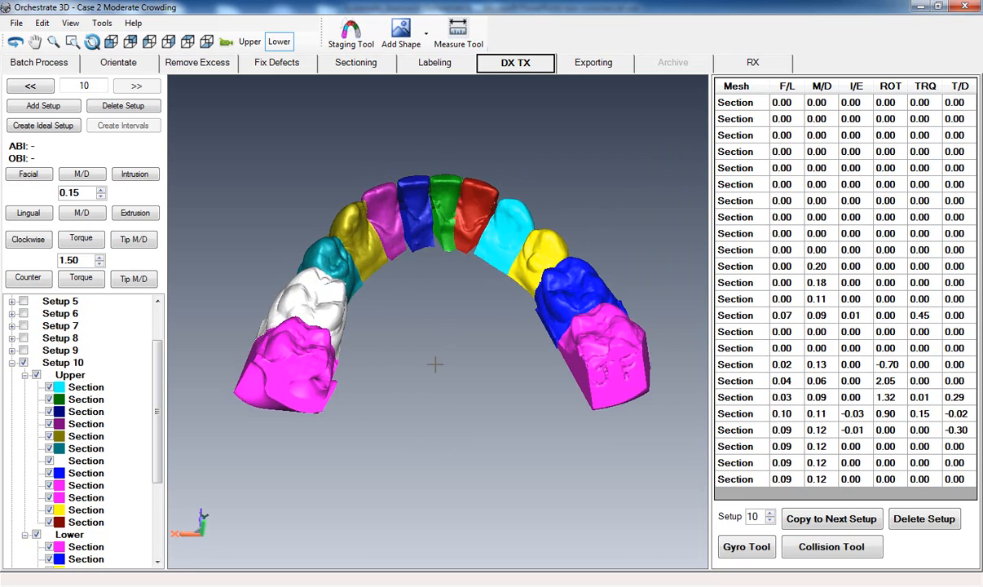
left_click_drag(440, 286, 456, 413)
scroll(456, 414, "up", 4)
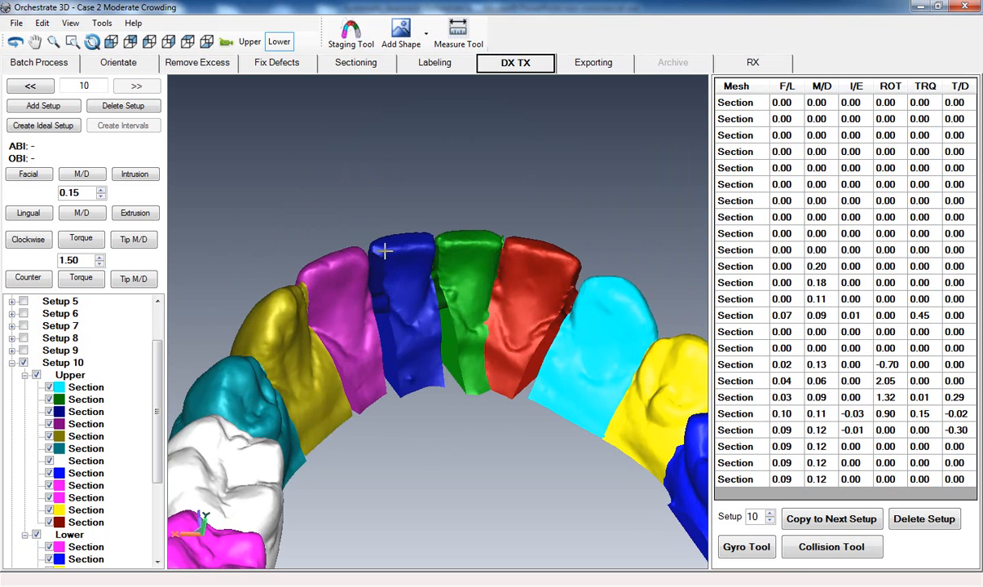
Step back through the interval setups from Setup 10 to Setup 0 to review the lower incisors' movement.
left_click(30, 85)
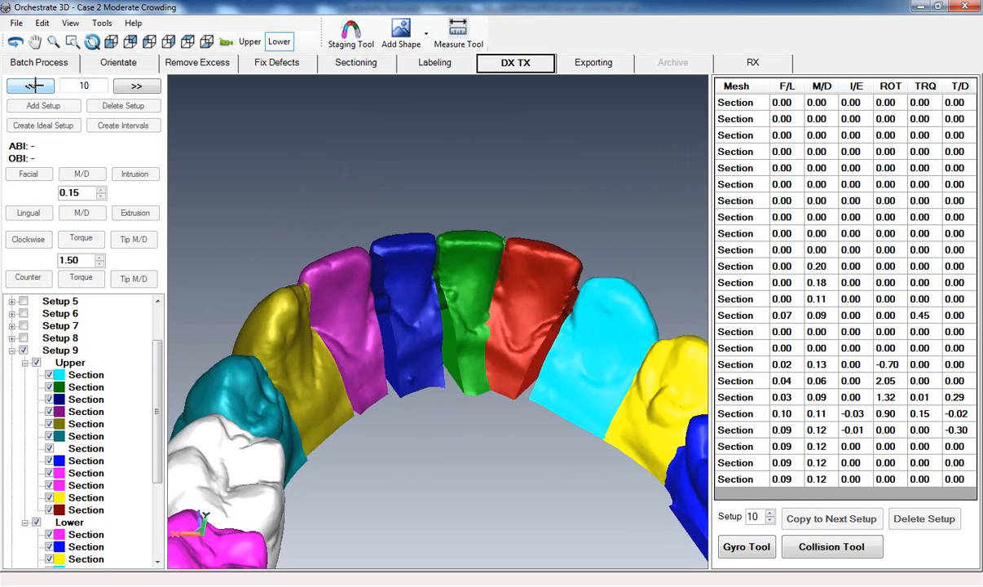
left_click(33, 86)
left_click(33, 86)
left_click(33, 85)
left_click(32, 86)
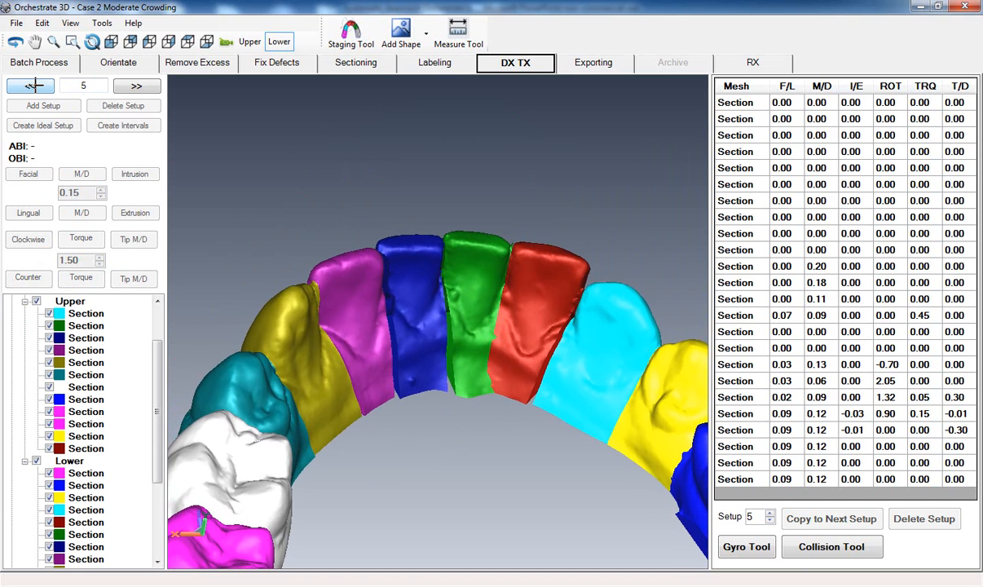
left_click(32, 86)
left_click(32, 86)
left_click(33, 86)
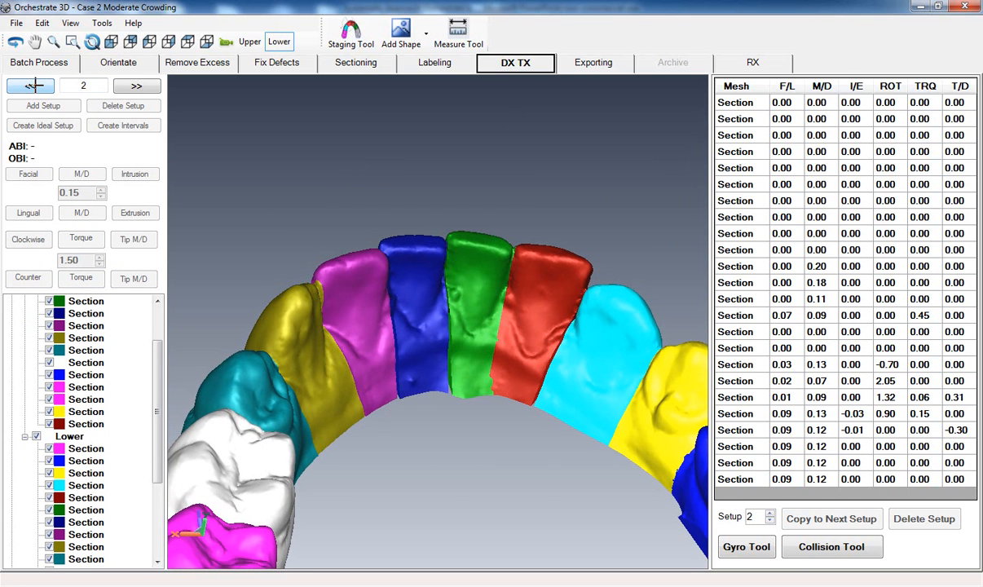
left_click(33, 86)
left_click(33, 86)
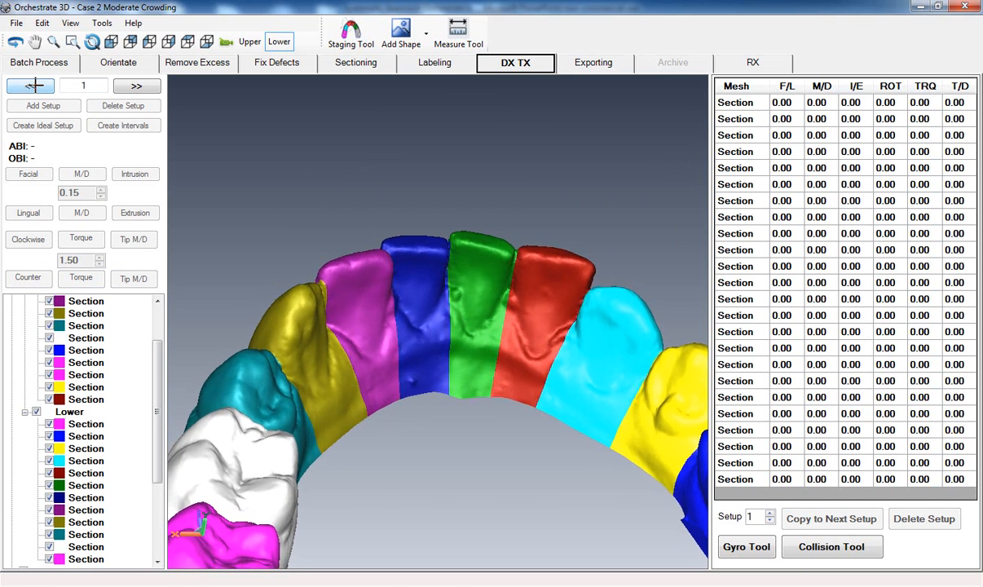
Examine the lower arch at Setup 0 from lingual and occlusal views, from the incisors to the whole arch.
middle_click_drag(436, 415, 429, 345)
middle_click_drag(455, 280, 409, 253)
mouse_move(427, 332)
middle_mouse_down()
mouse_move(375, 206)
mouse_move(386, 352)
mouse_move(417, 344)
middle_mouse_up()
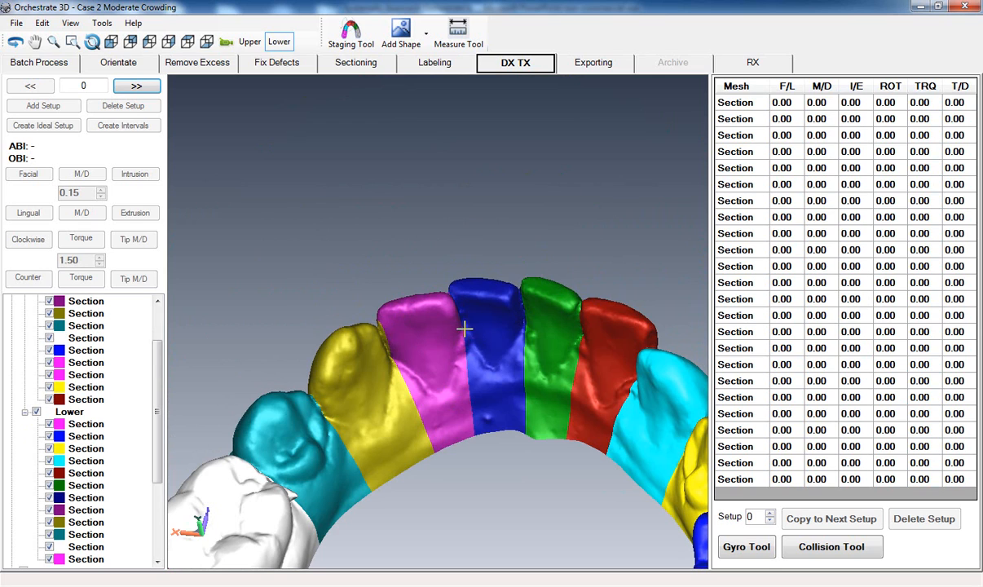
middle_click_drag(440, 351, 485, 390)
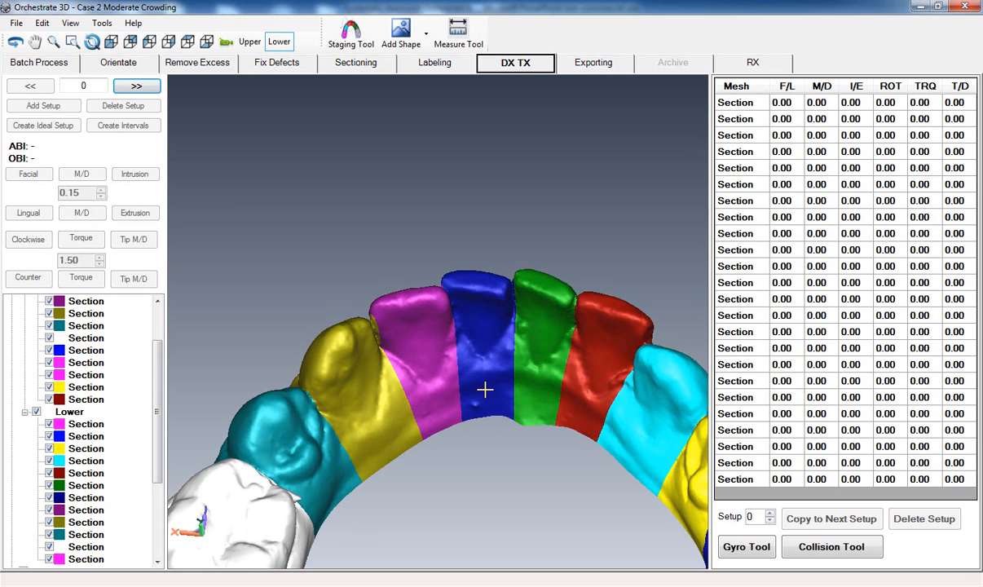
middle_click_drag(469, 367, 414, 232)
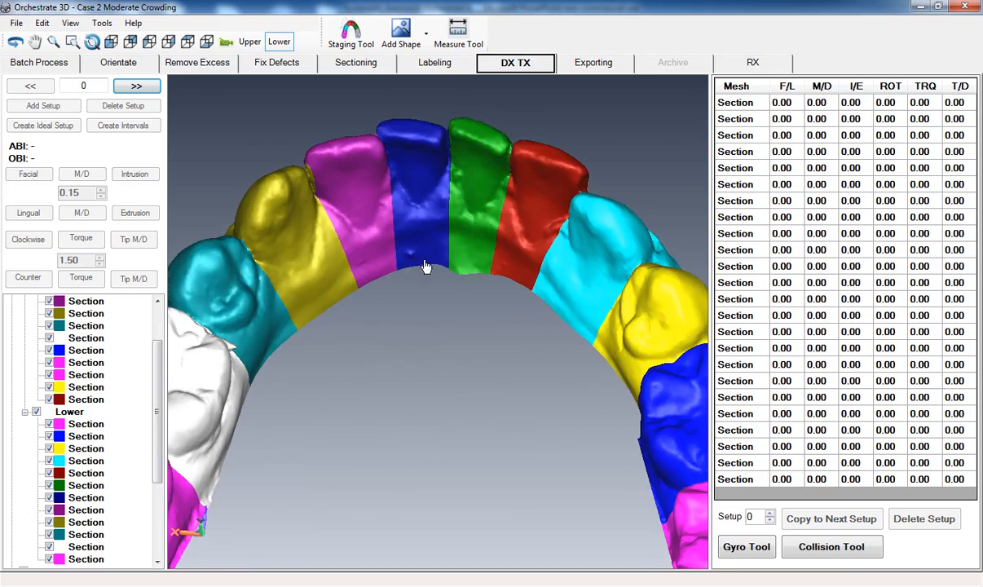
middle_click_drag(340, 361, 405, 479)
middle_click_drag(465, 157, 458, 363)
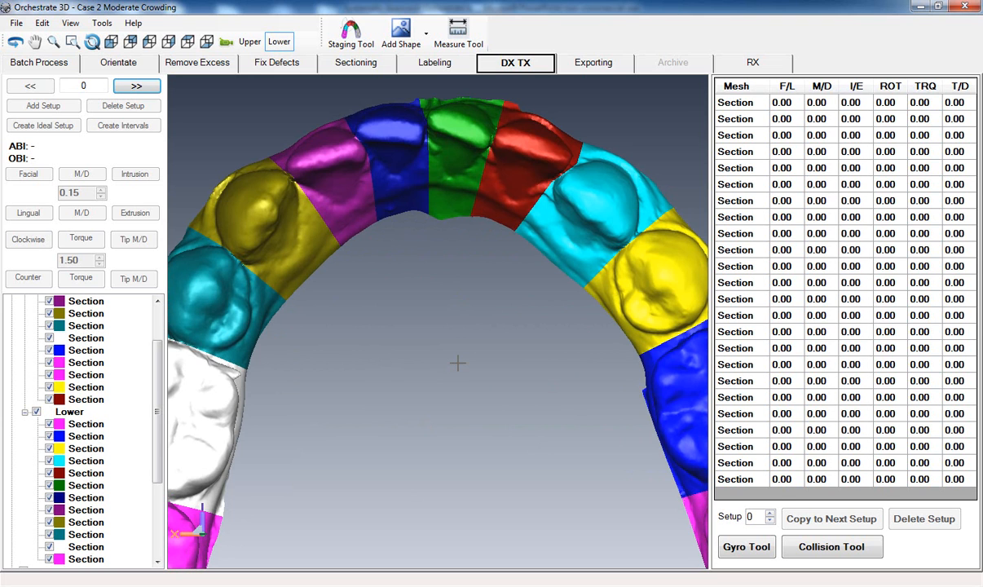
mouse_move(465, 368)
left_mouse_down()
mouse_move(472, 413)
mouse_move(461, 346)
mouse_move(454, 382)
mouse_move(450, 372)
mouse_move(463, 377)
mouse_move(461, 359)
left_mouse_up()
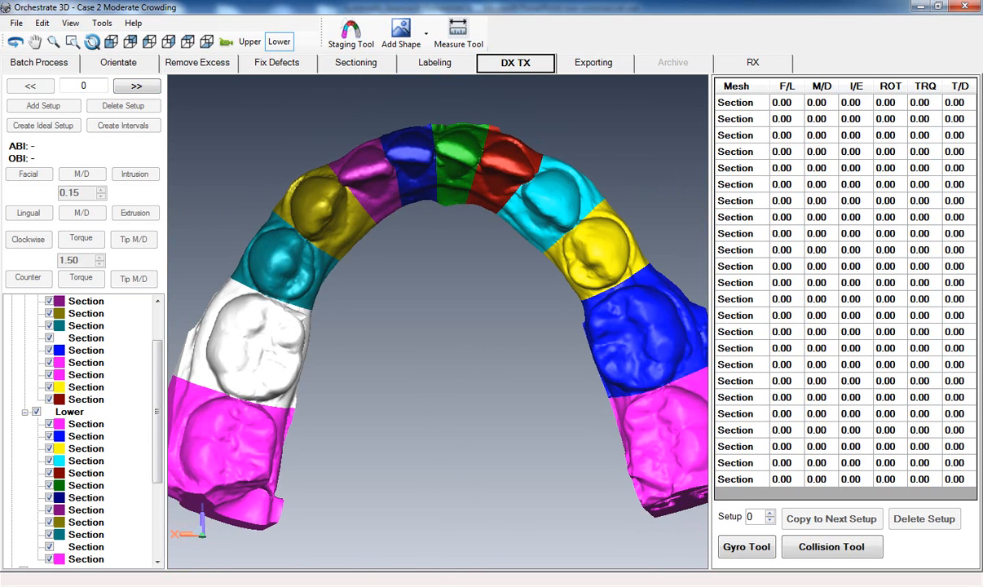
left_click(369, 585)
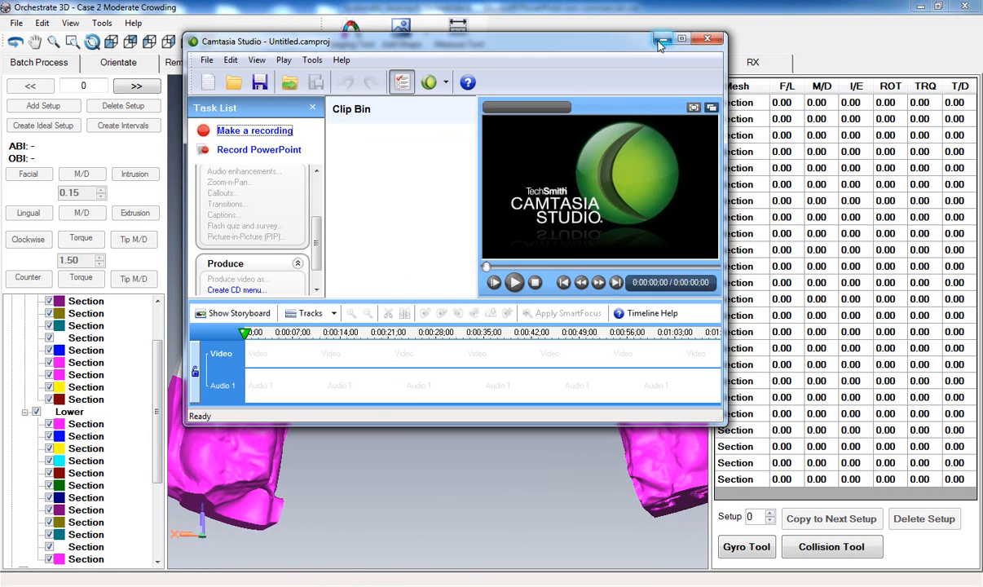
left_click(661, 40)
left_click(832, 584)
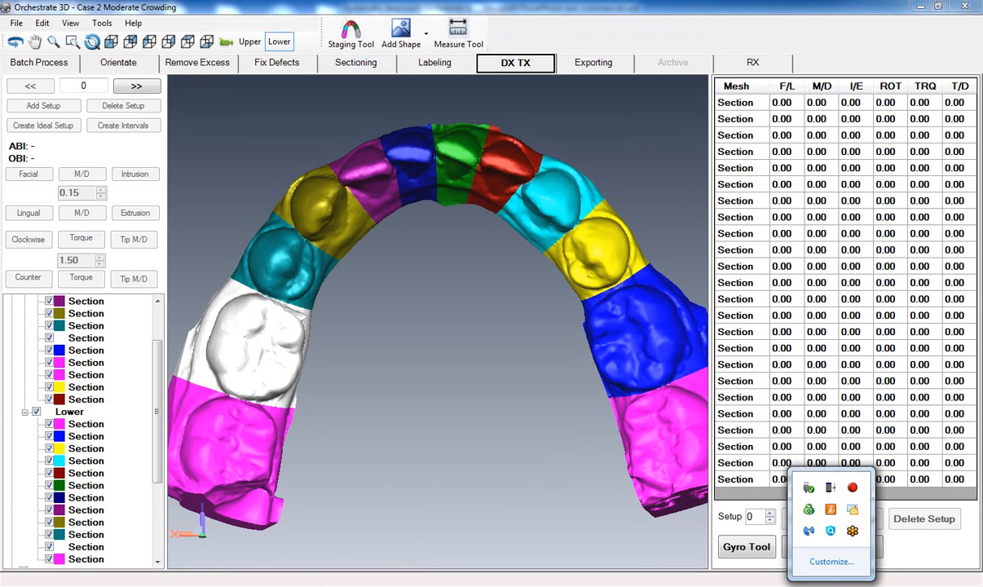